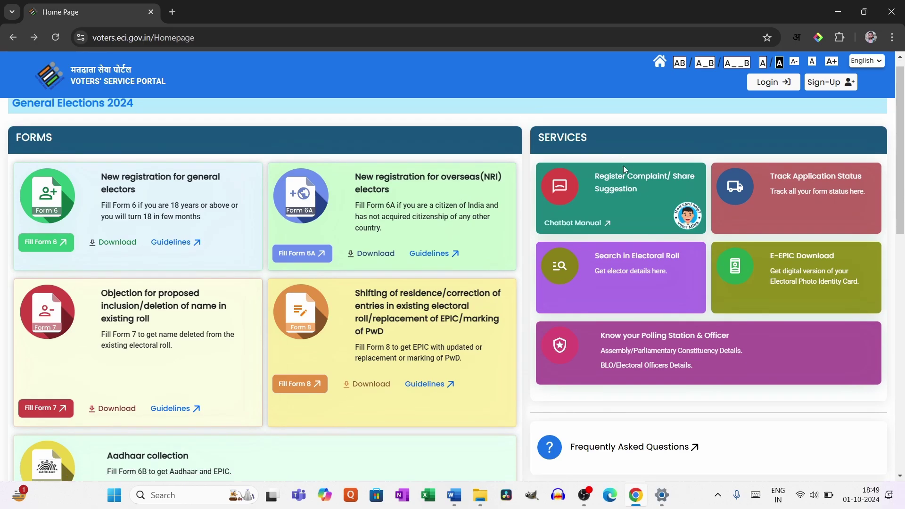
Step: Begin a Fill Form 8 application and go to the Sign-Up page for a new account
scroll(623, 166, "down", 3)
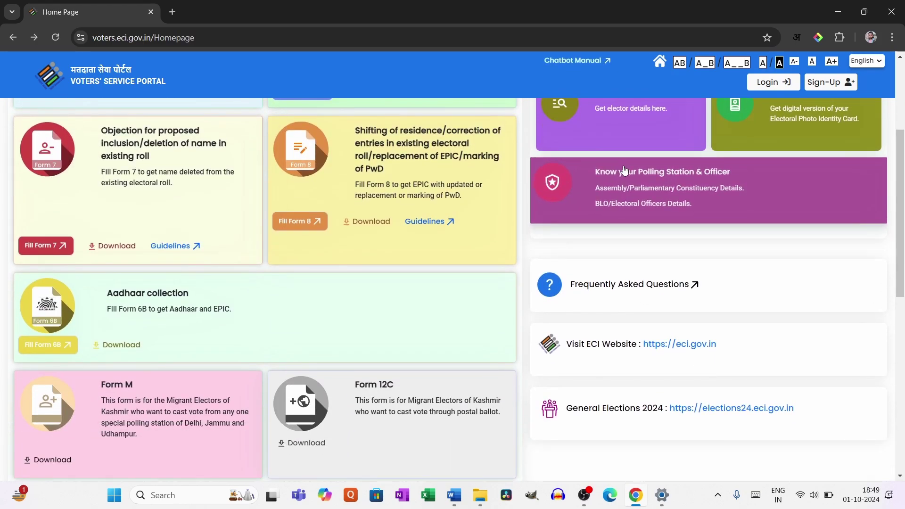
scroll(792, 285, "up", 3)
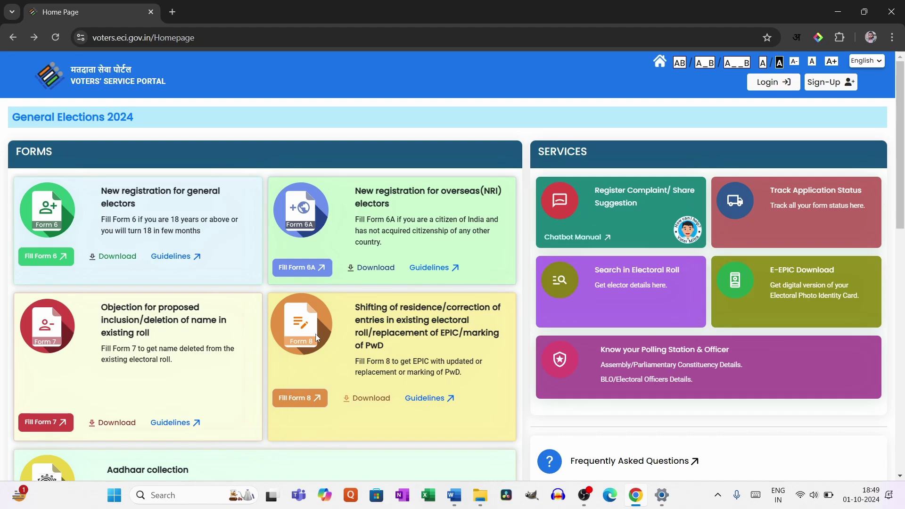
left_click(311, 400)
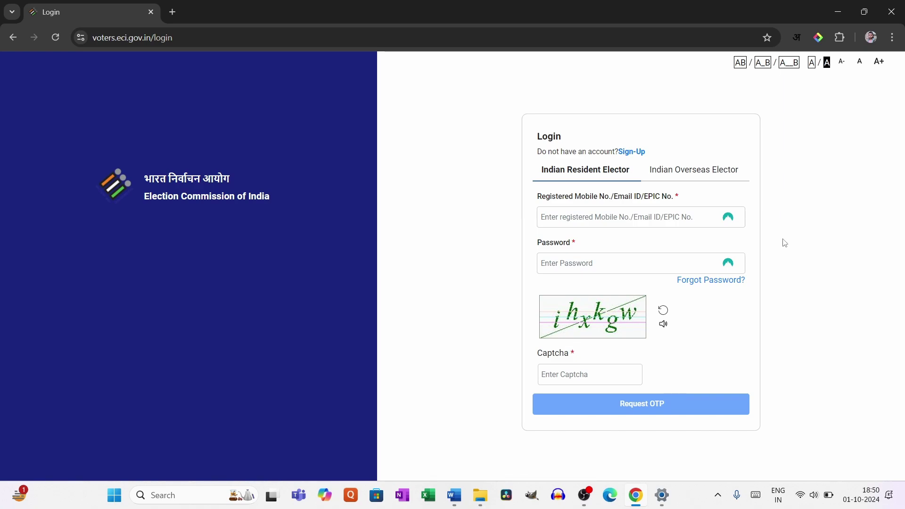
left_click(632, 152)
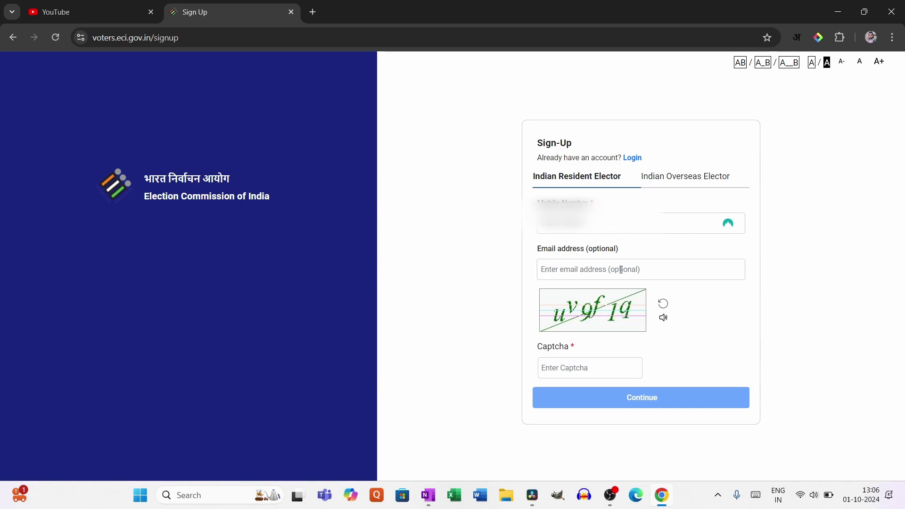
Step: Enter the sign-up email and the captcha text, then submit the details
type("ro")
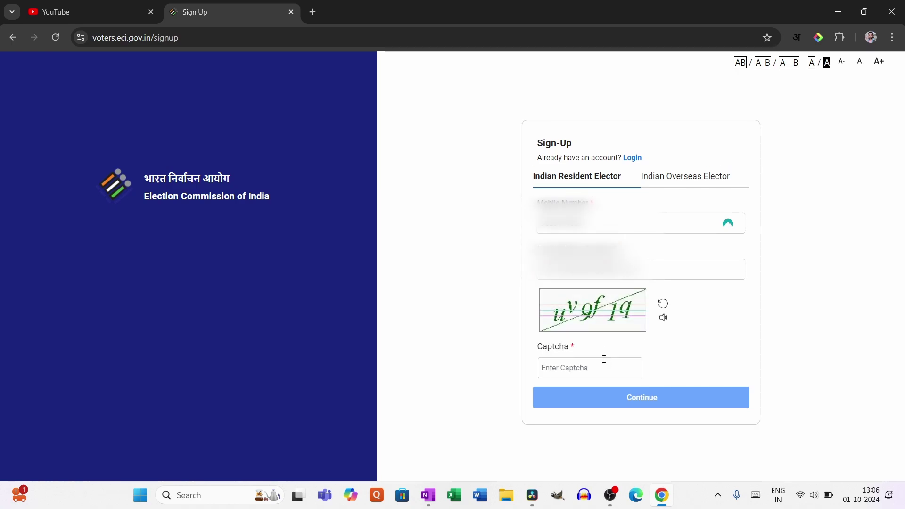
left_click(604, 363)
type("u")
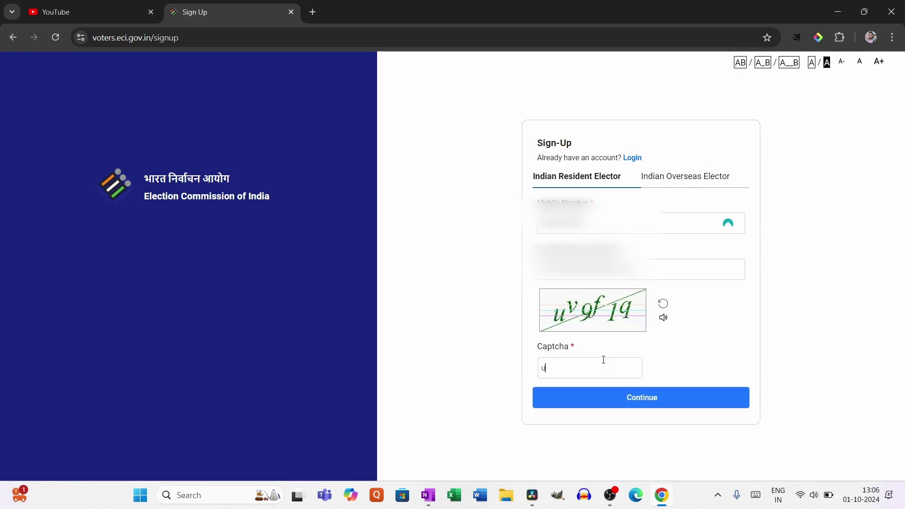
type("v9f1q")
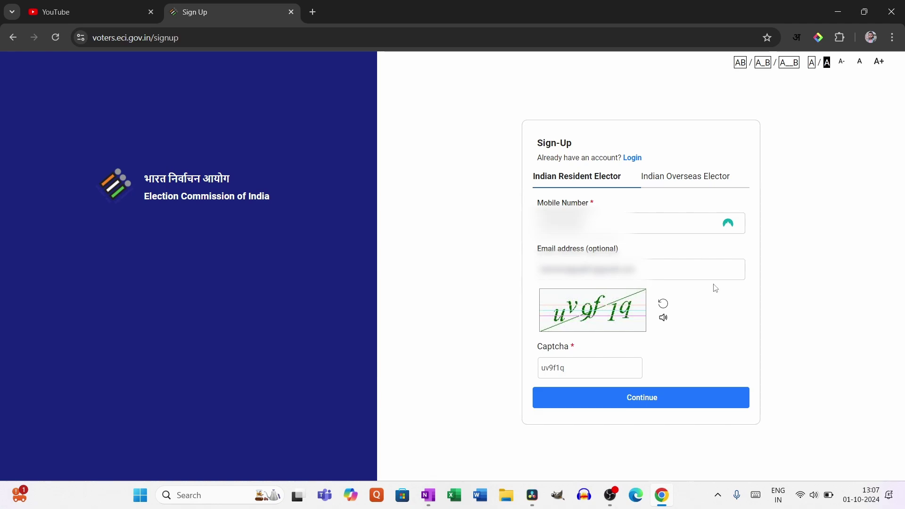
left_click(658, 404)
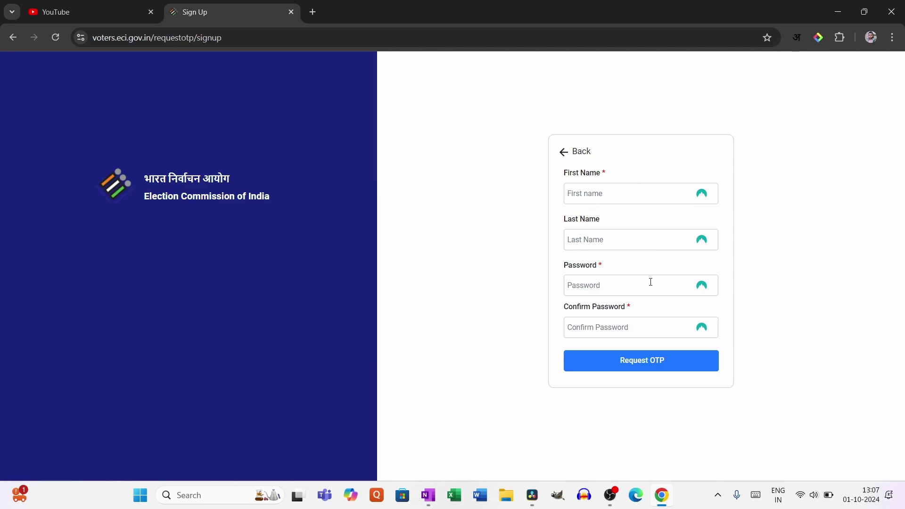
Step: Enter the account holder's first name and last name
left_click(626, 194)
left_click(606, 236)
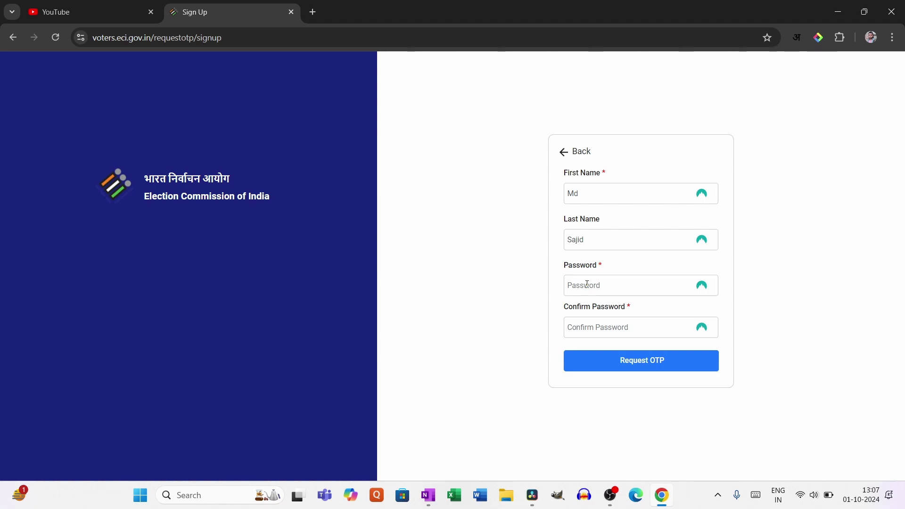
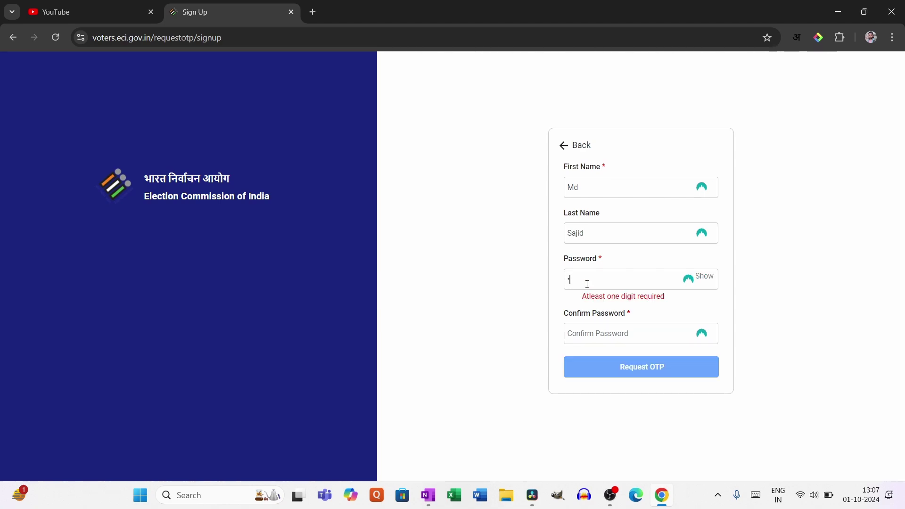
Step: Enter and confirm the account password, then request the sign-up OTP
key("BackSpace")
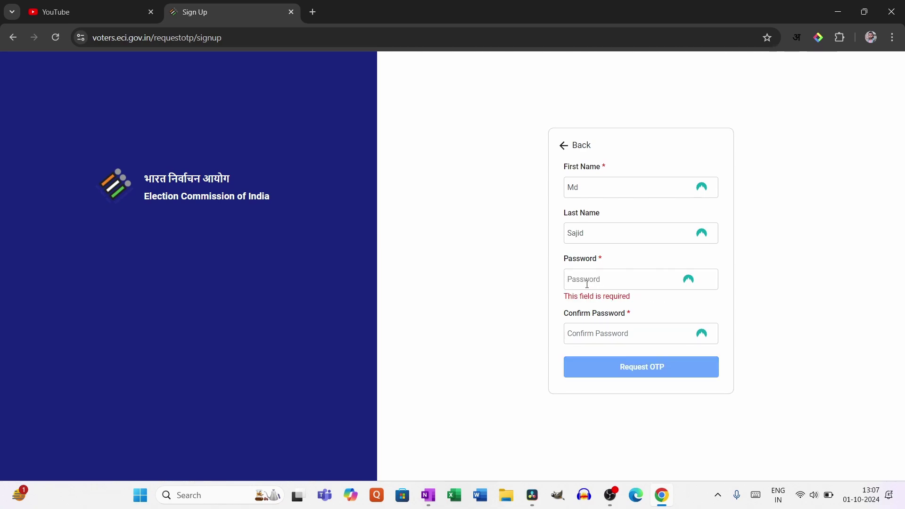
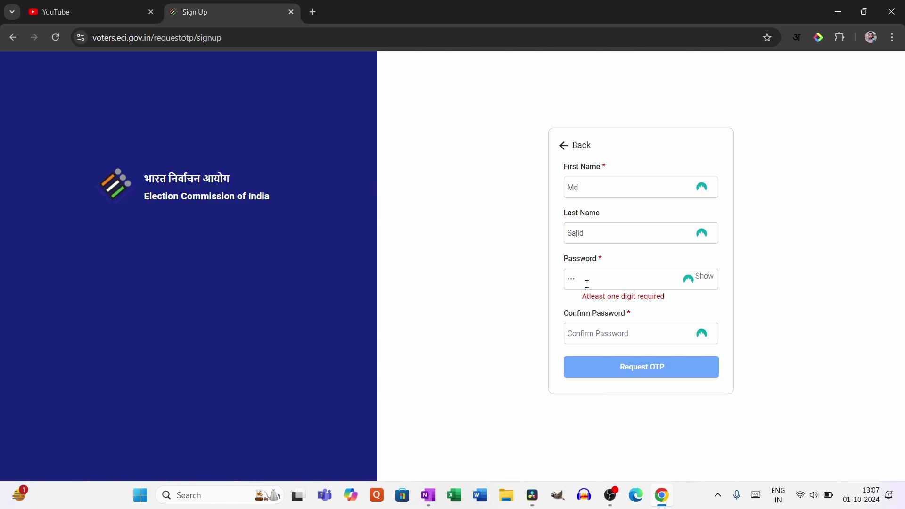
left_click(645, 335)
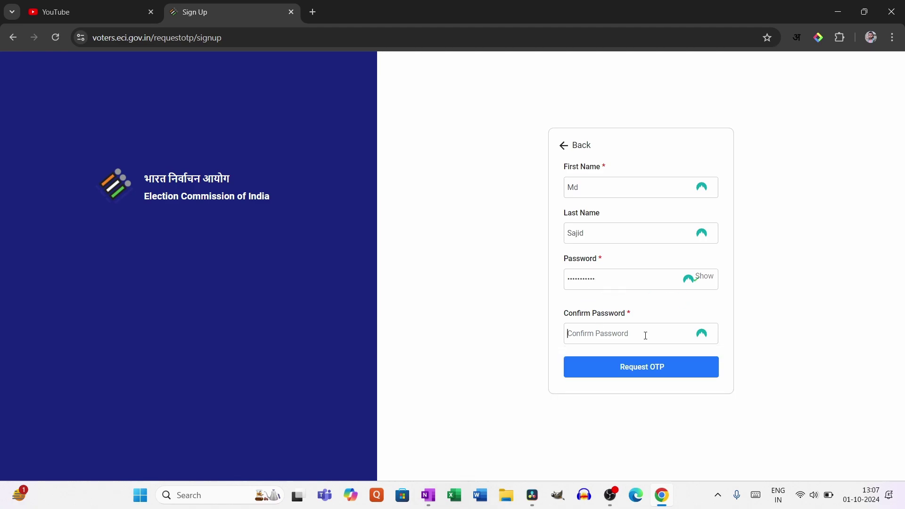
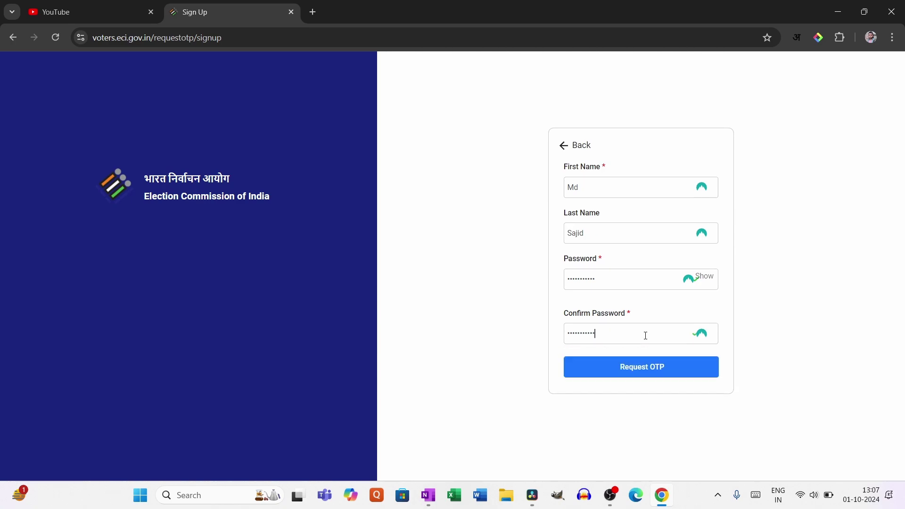
left_click(658, 375)
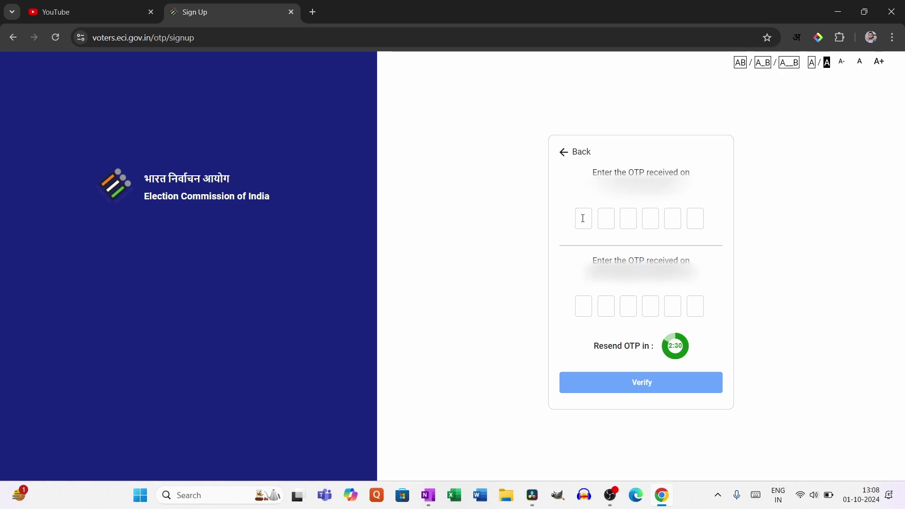
Step: Enter the six-digit mobile and email OTP codes and verify them
left_click(583, 218)
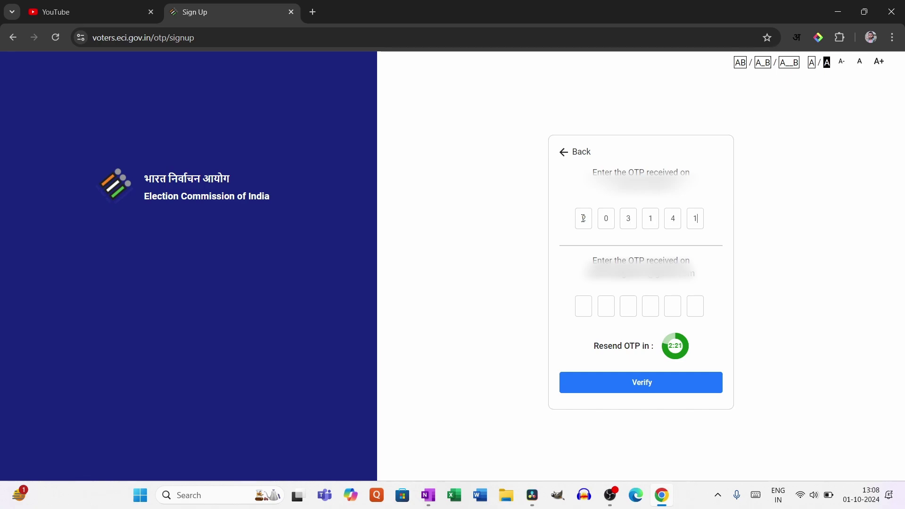
key("Tab")
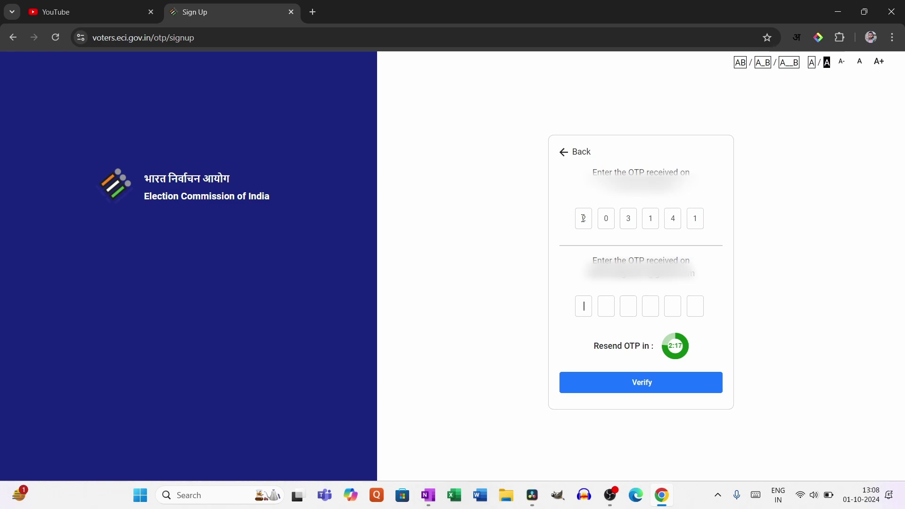
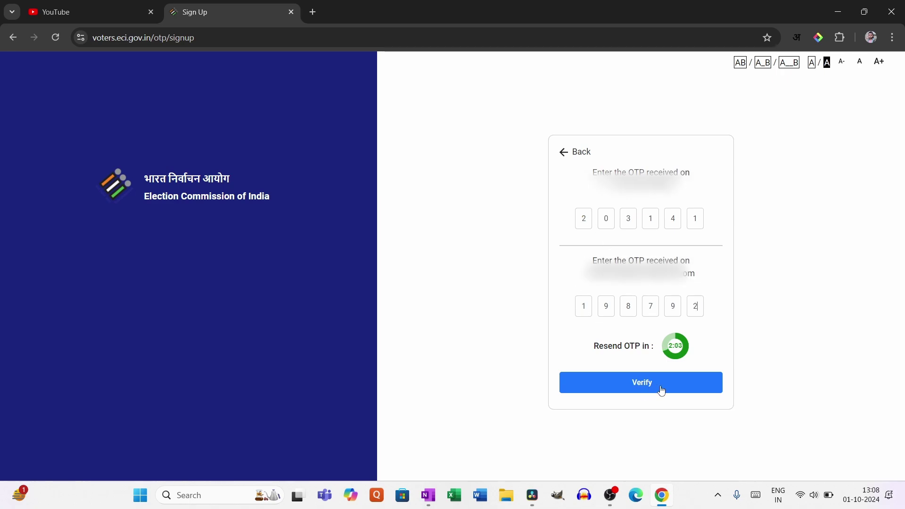
left_click(661, 390)
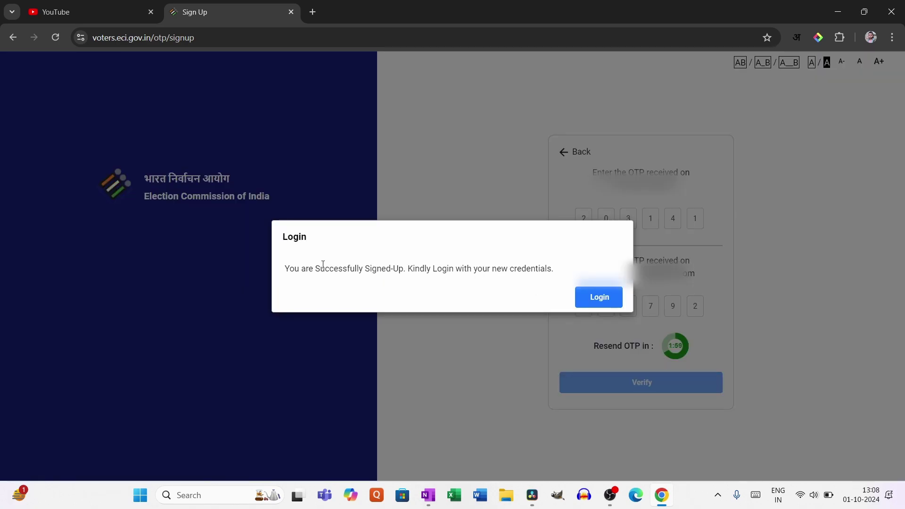
Step: Proceed to Login from the sign-up success dialog, dismissing the password-manager popup
left_click_drag(307, 268, 396, 292)
left_click(446, 288)
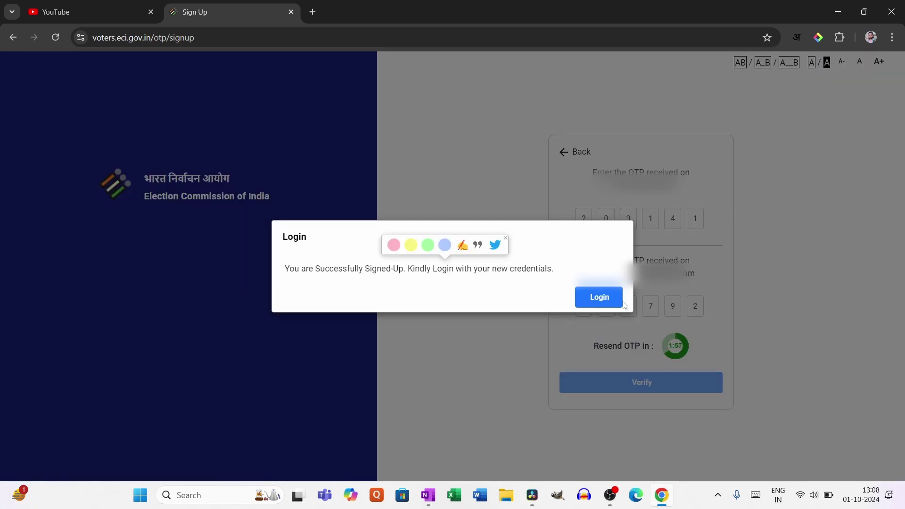
left_click(608, 300)
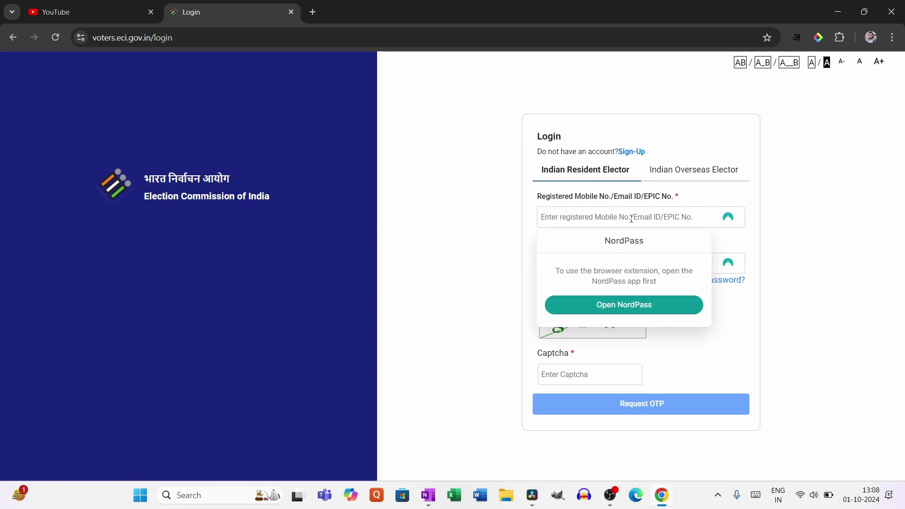
left_click(580, 224)
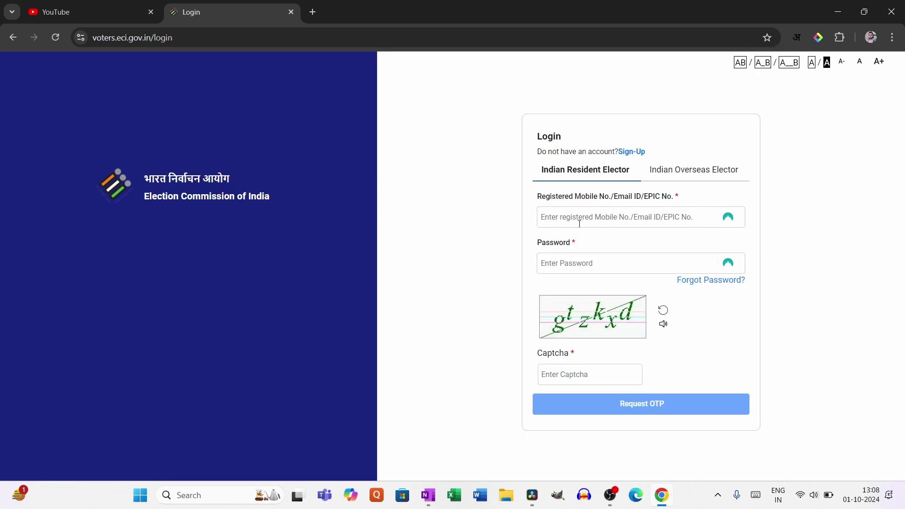
Step: Enter the registered mobile number, password and captcha, then request the login OTP
left_click(641, 218)
type("91")
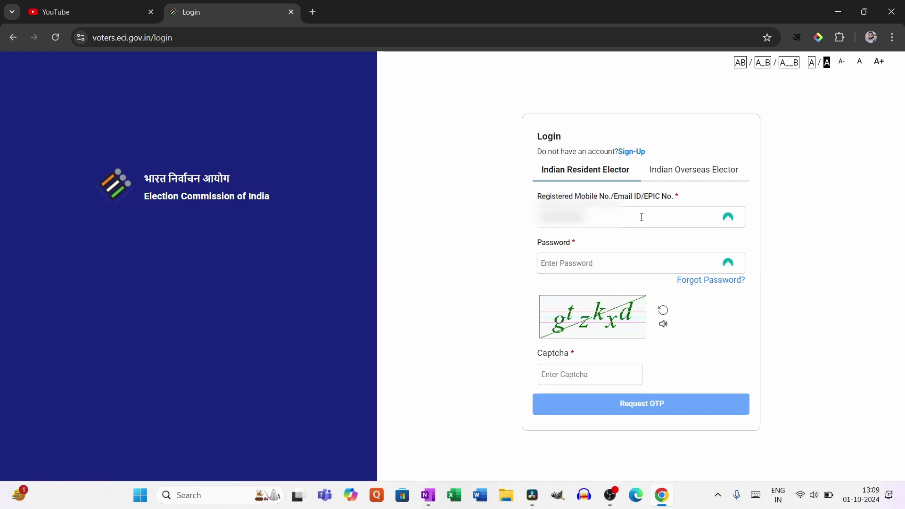
left_click(614, 267)
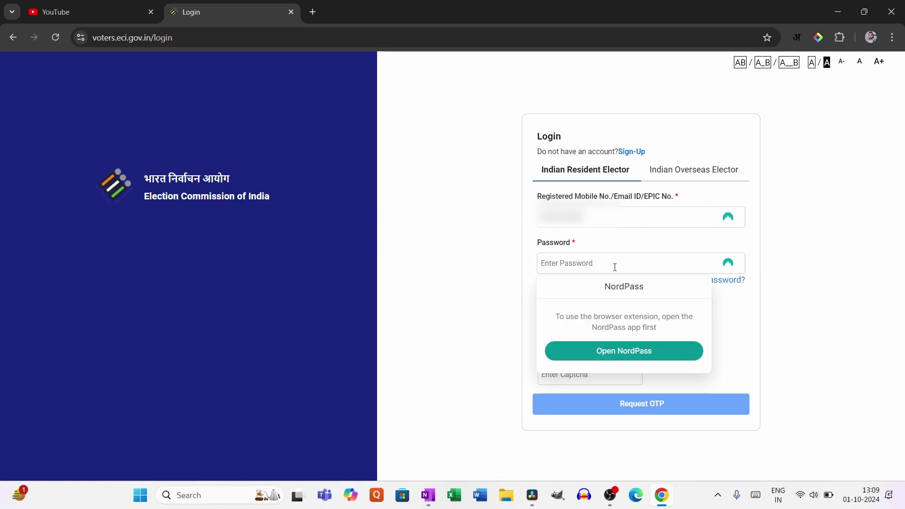
key("ctrl+v")
left_click(624, 381)
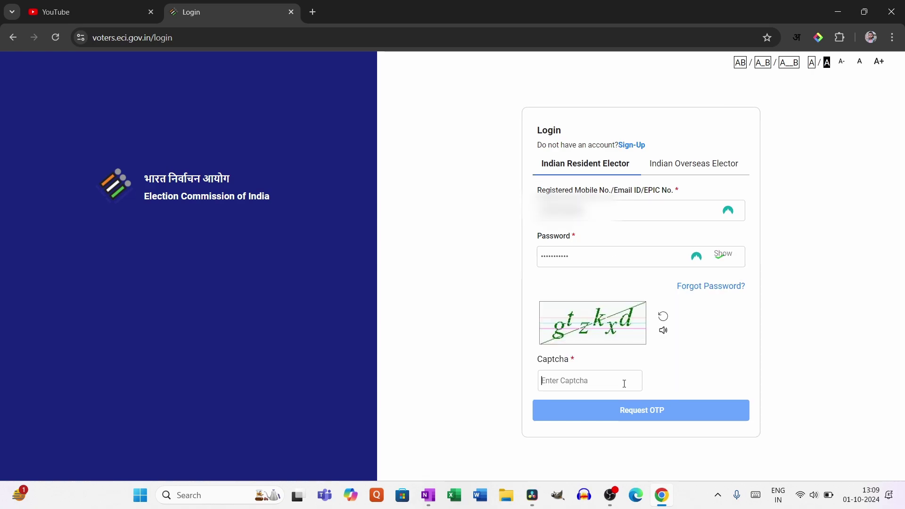
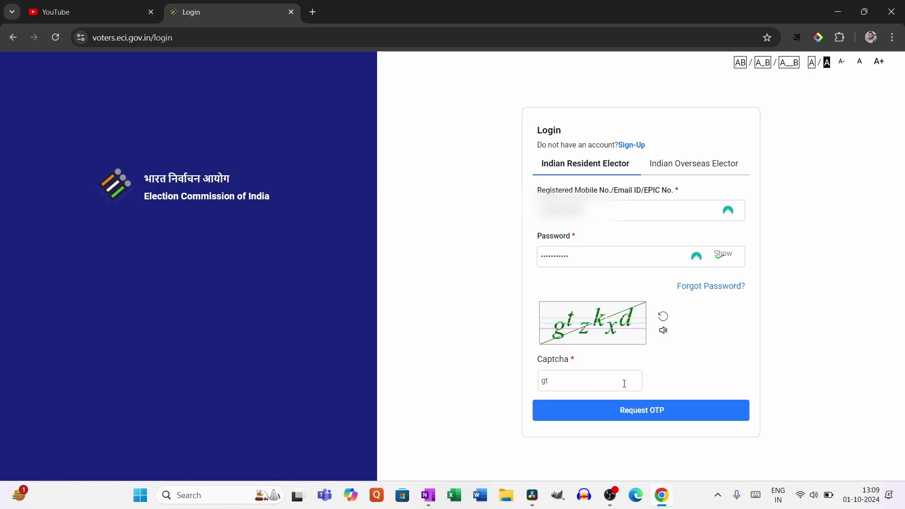
left_click(669, 418)
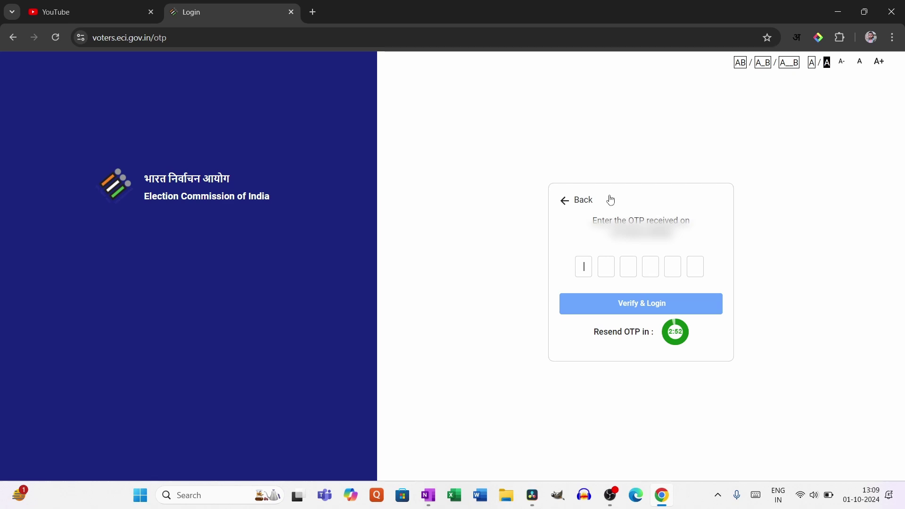
Step: Enter the six-digit login OTP and choose Verify & Login
left_click(672, 309)
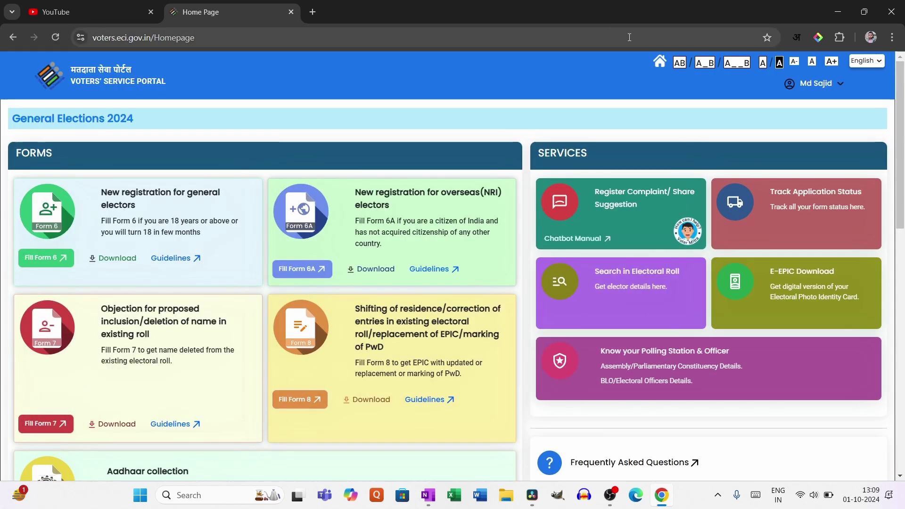
Step: Start a new Form 8 for Other elector and look up their EPIC number
left_click(836, 84)
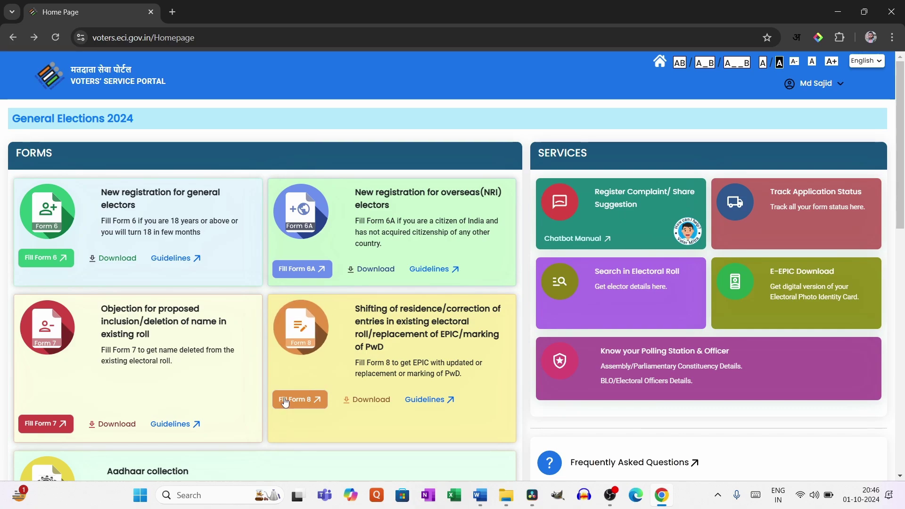
left_click(306, 401)
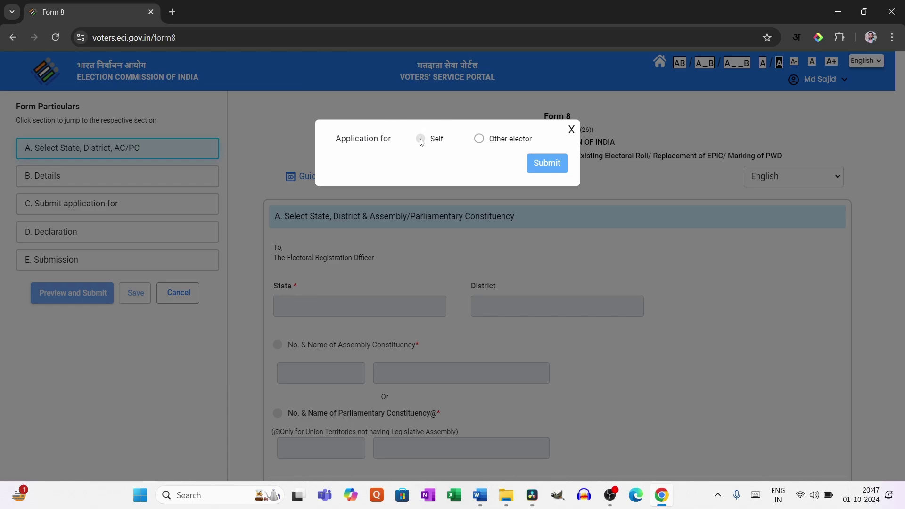
left_click(479, 139)
left_click(463, 185)
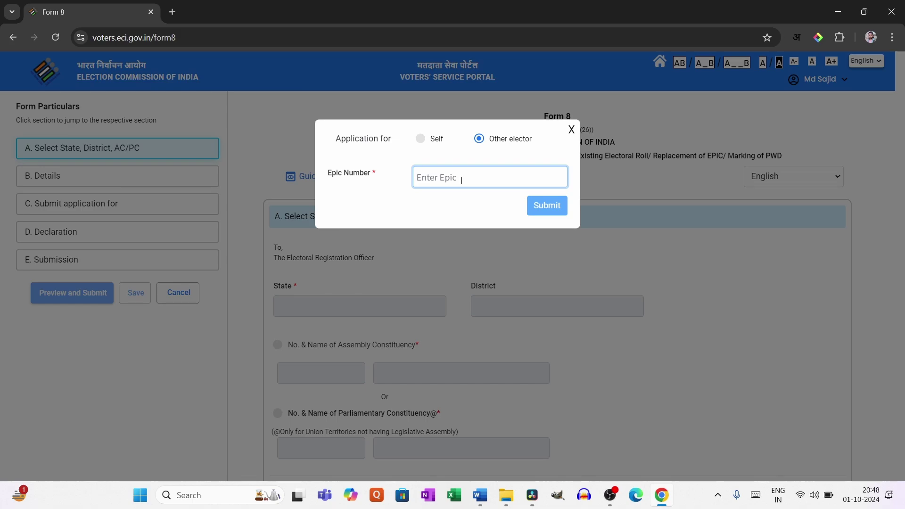
key("ctrl+v")
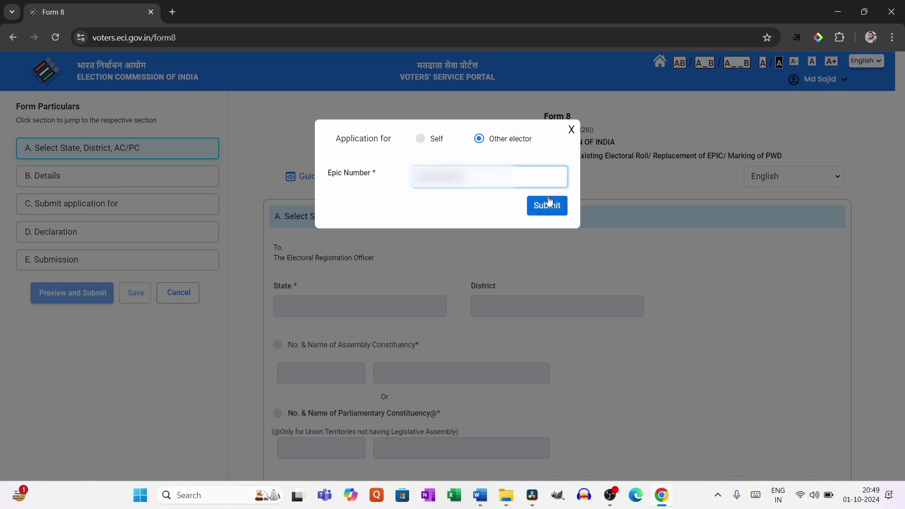
left_click(555, 213)
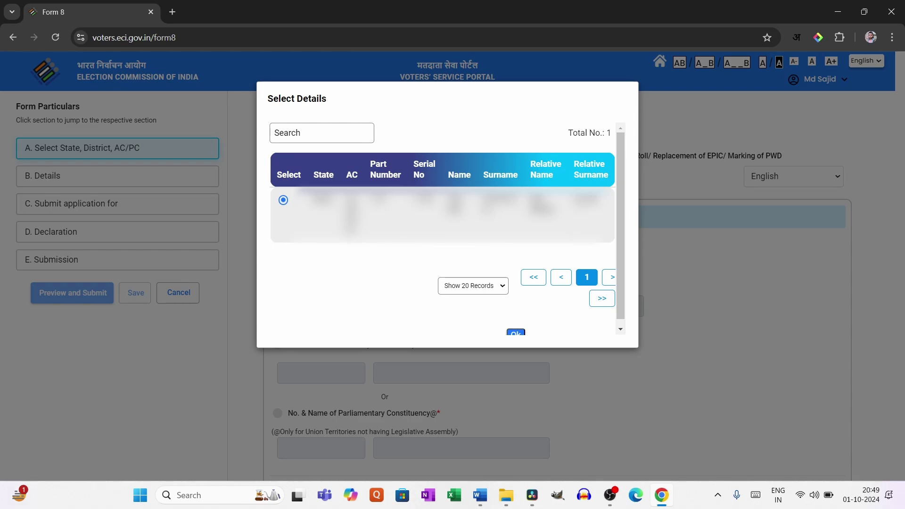
Step: Confirm the matching elector record and choose Issue of Replacement EPIC without correction
scroll(541, 247, "down", 1)
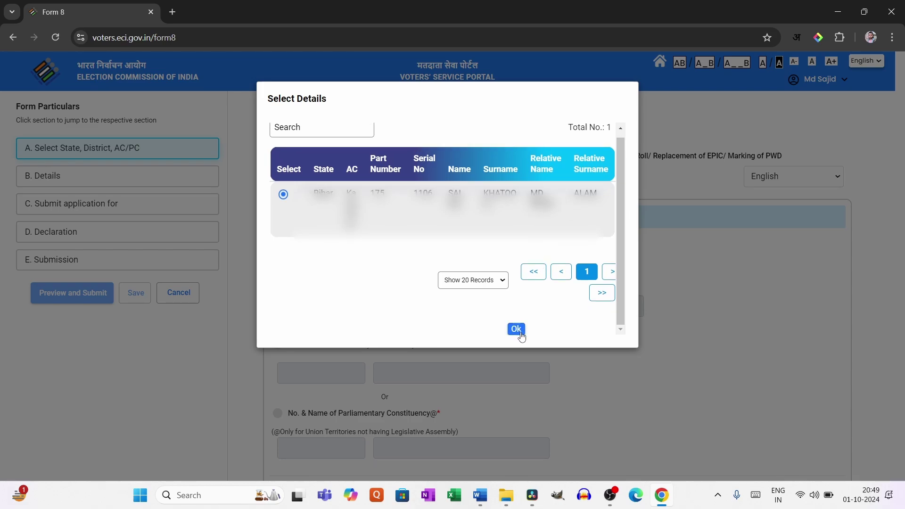
left_click(517, 330)
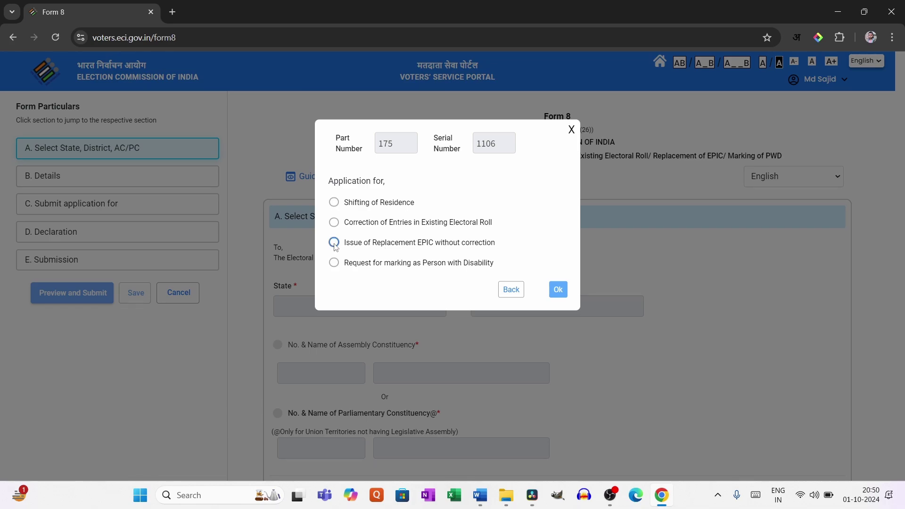
left_click(334, 243)
left_click(559, 289)
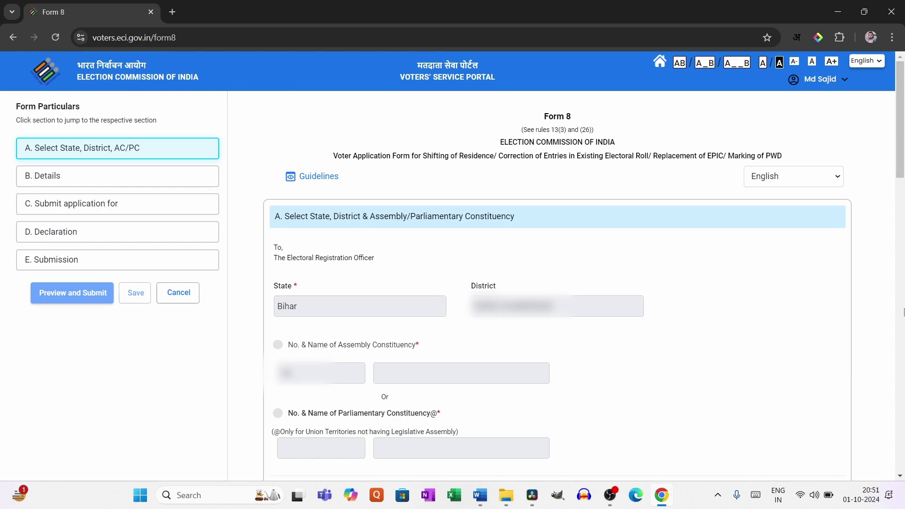
Step: Advance through the prefilled Form 8 sections A and B to section C
scroll(902, 311, "down", 3)
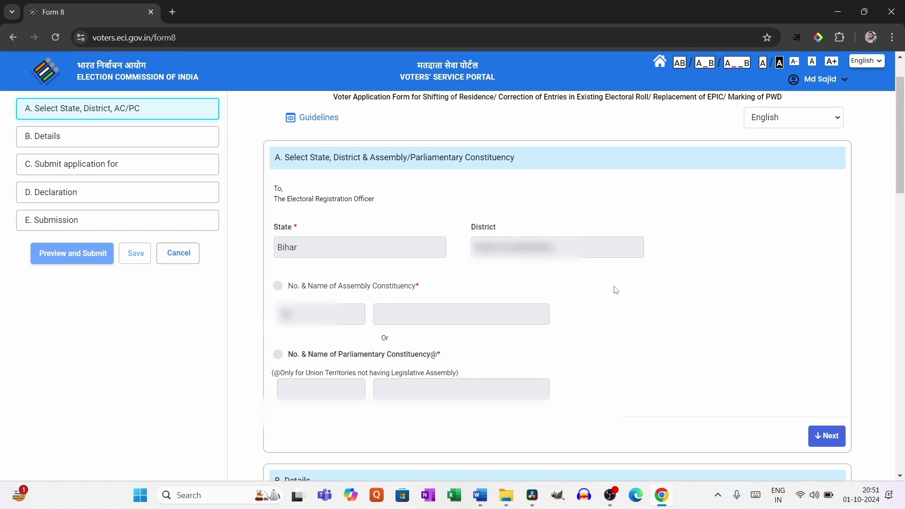
left_click(830, 438)
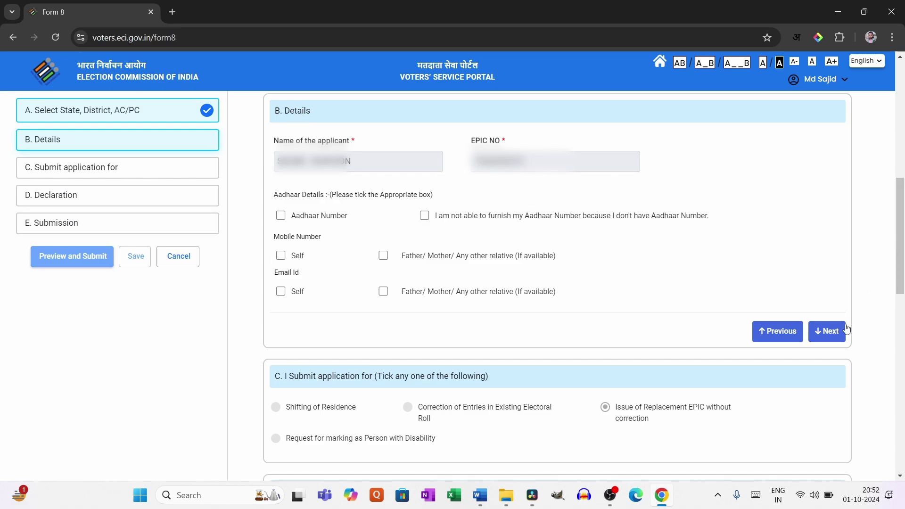
left_click(833, 332)
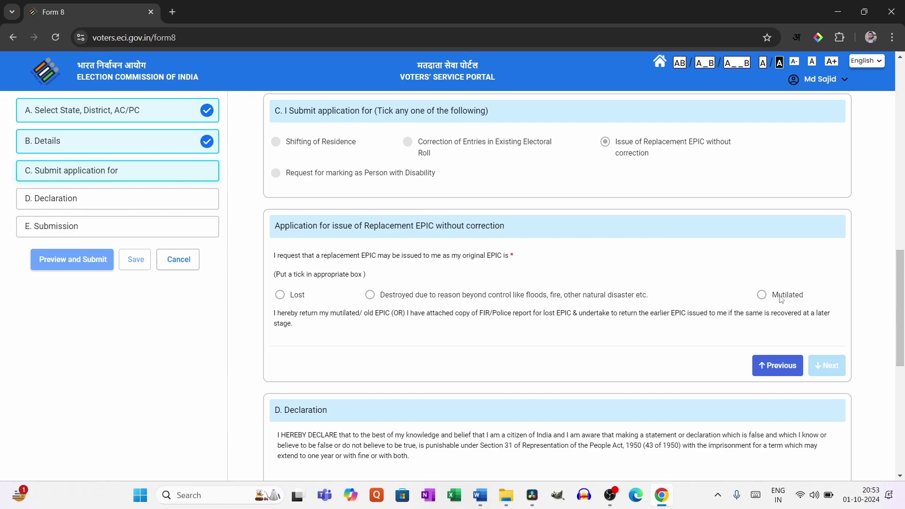
Step: Choose 'Destroyed due to reason beyond control' as the replacement reason and continue to Declaration
left_click(284, 296)
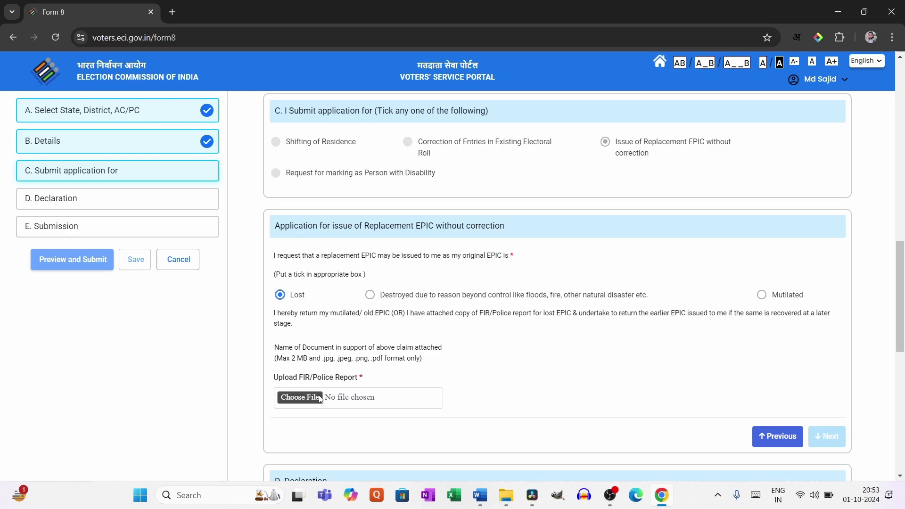
left_click(370, 297)
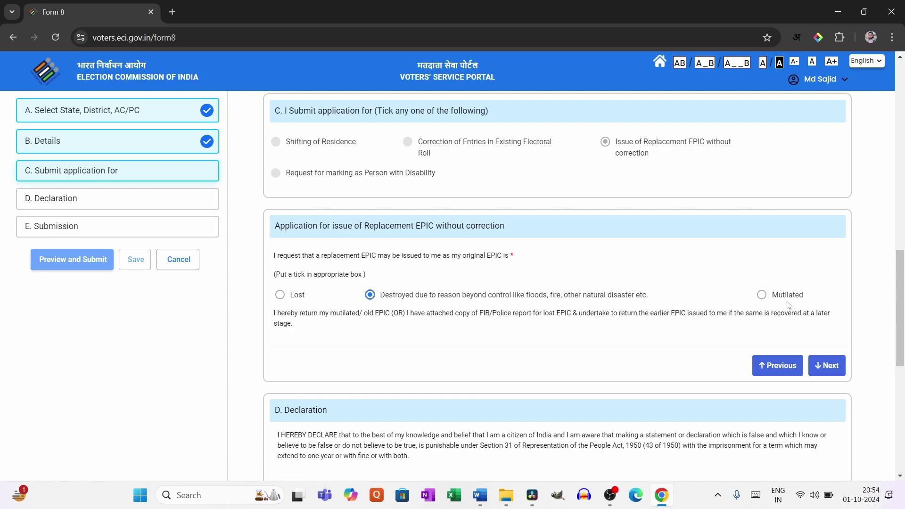
left_click(761, 296)
left_click(370, 295)
left_click(831, 366)
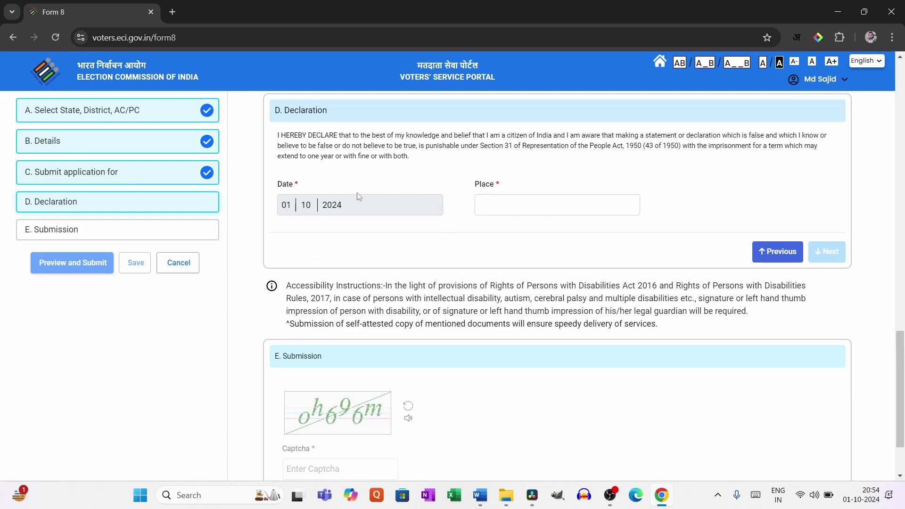
Step: Enter DELHI as the declaration place and continue to the submission section
left_click(504, 202)
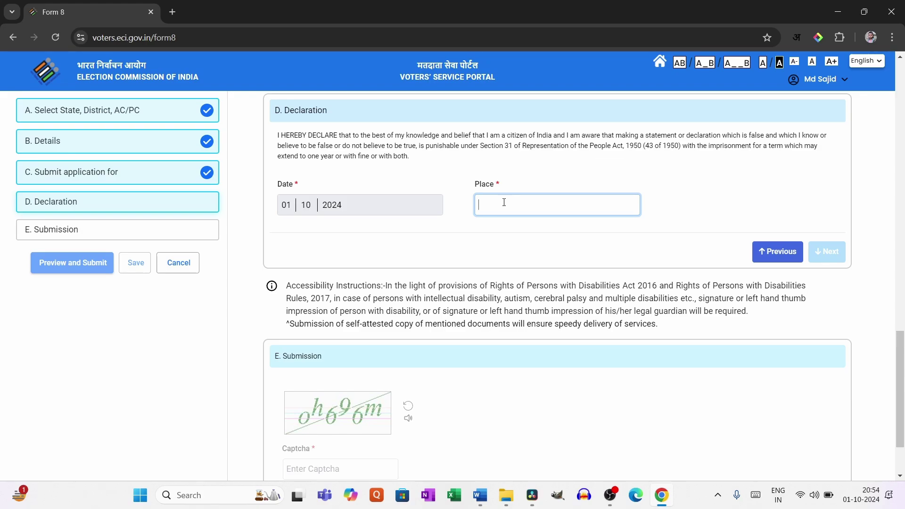
type("DE")
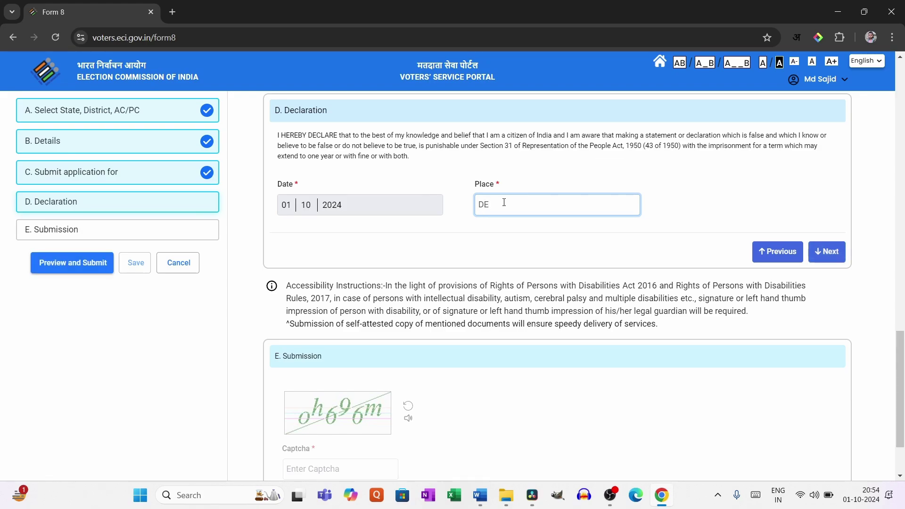
type("LHI")
left_click(828, 253)
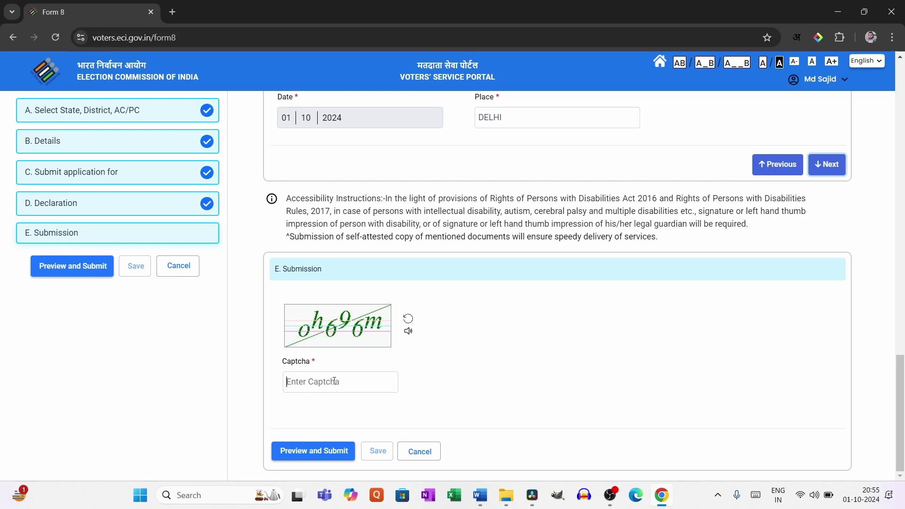
Step: Fill in the captcha, re-entering the refreshed captcha after the first preview attempt
left_click(334, 381)
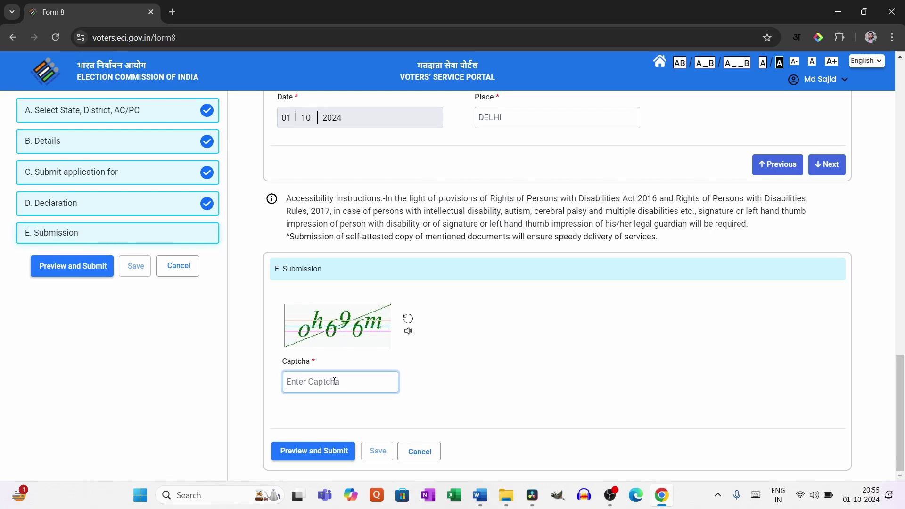
type("oh696m")
left_click(333, 452)
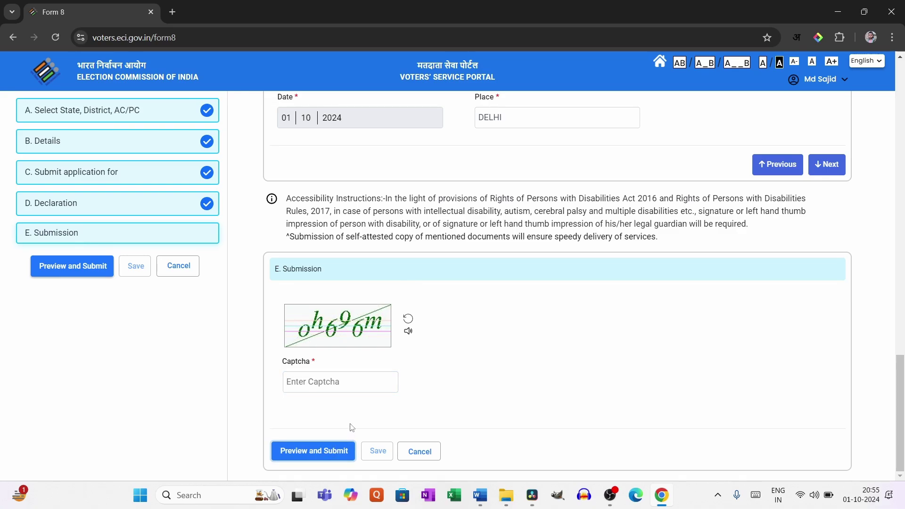
left_click(319, 377)
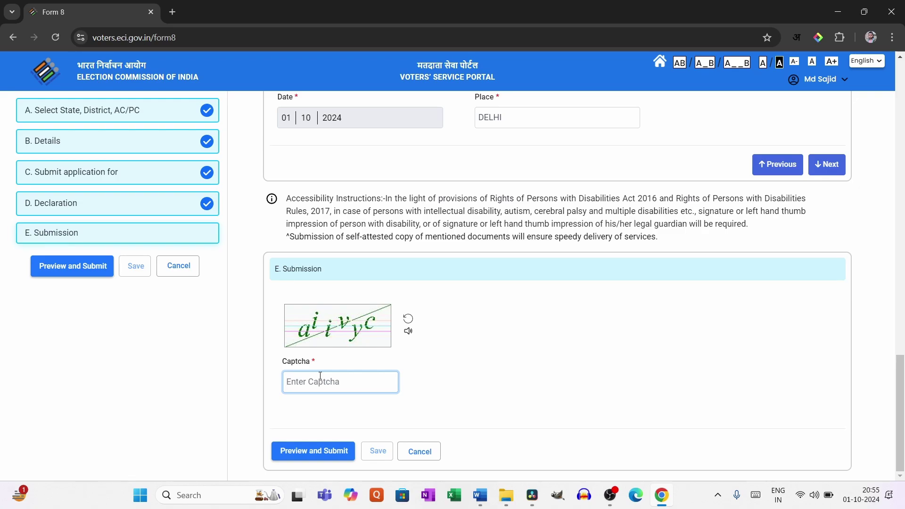
type("aiivyc")
Step: Preview the Form 8 application, review it, then submit and confirm with Yes
left_click(335, 457)
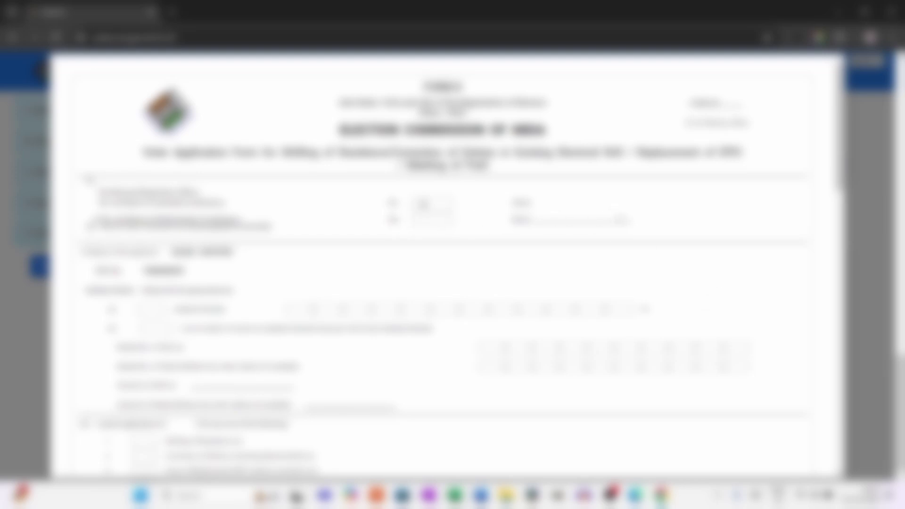
scroll(448, 263, "down", 5)
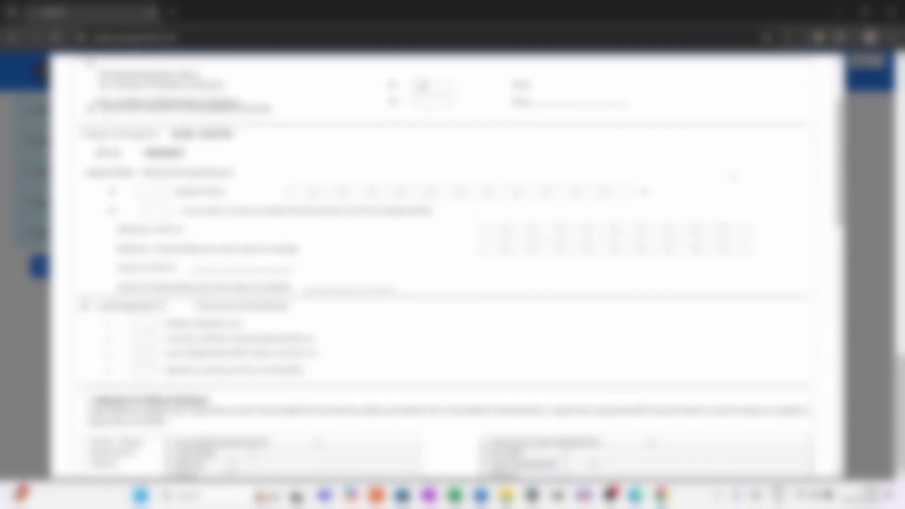
scroll(732, 177, "down", 8)
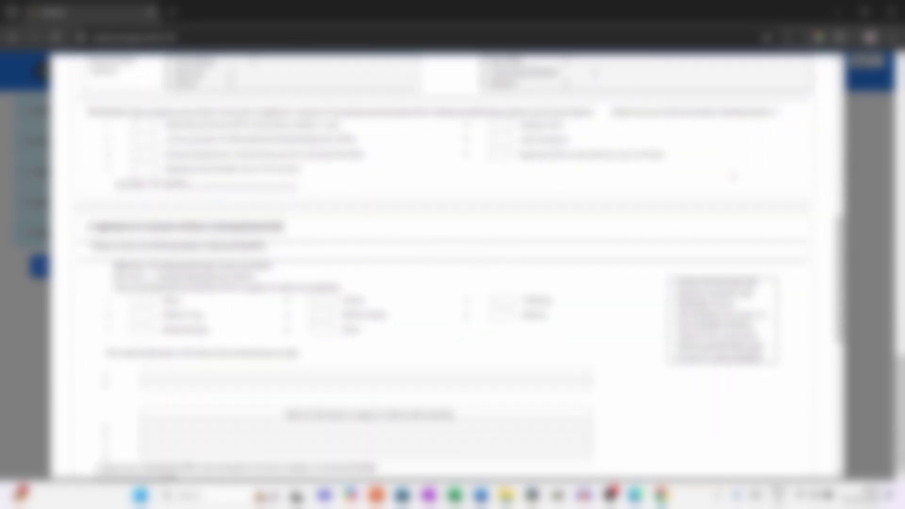
scroll(733, 177, "down", 2)
scroll(733, 177, "down", 9)
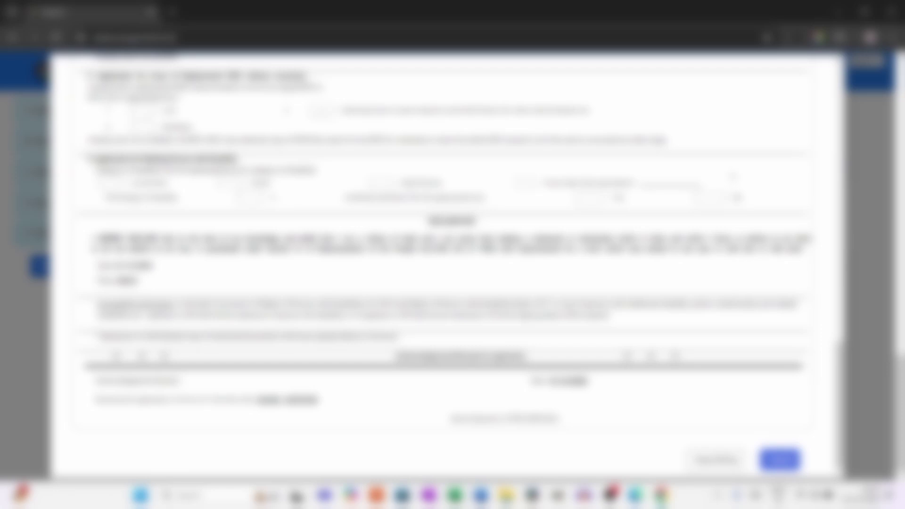
scroll(446, 264, "up", 20)
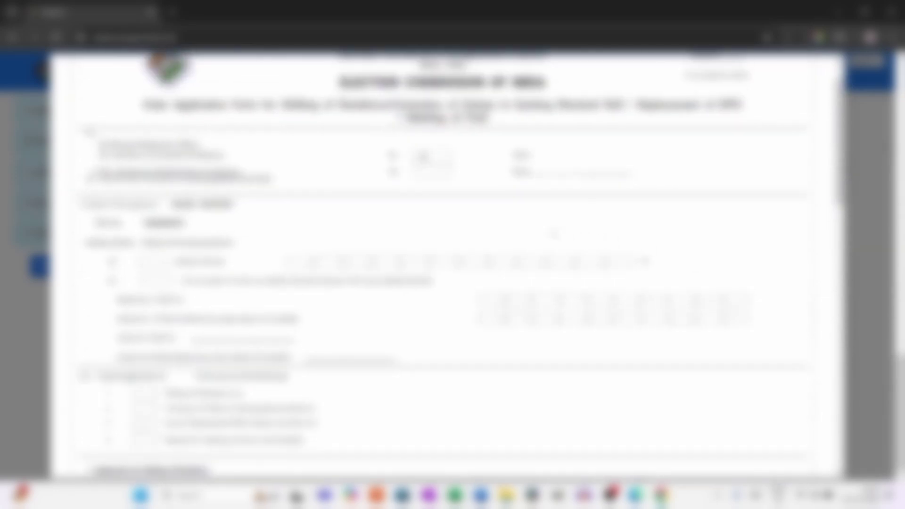
scroll(565, 230, "down", 20)
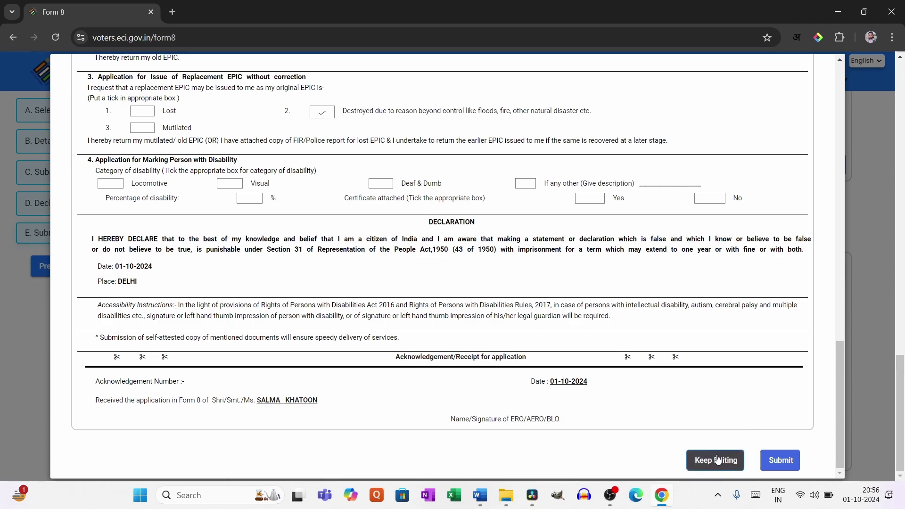
left_click(784, 462)
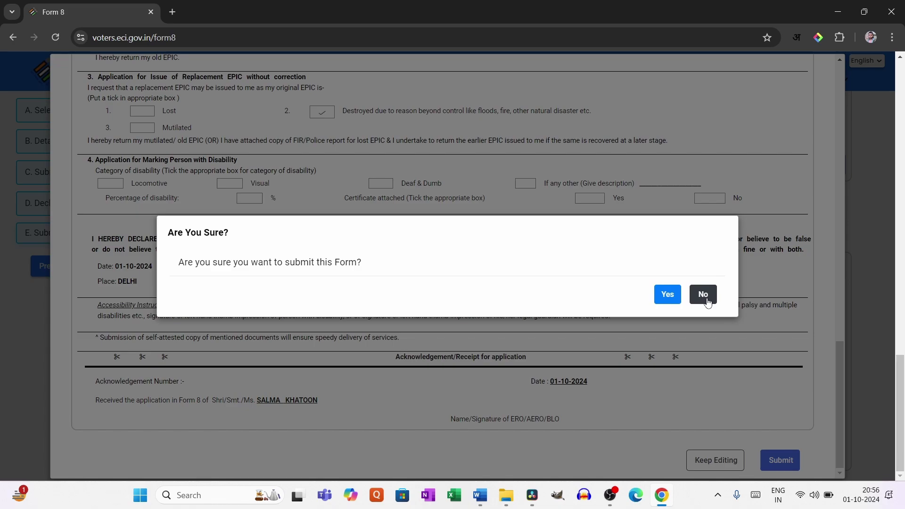
left_click(669, 296)
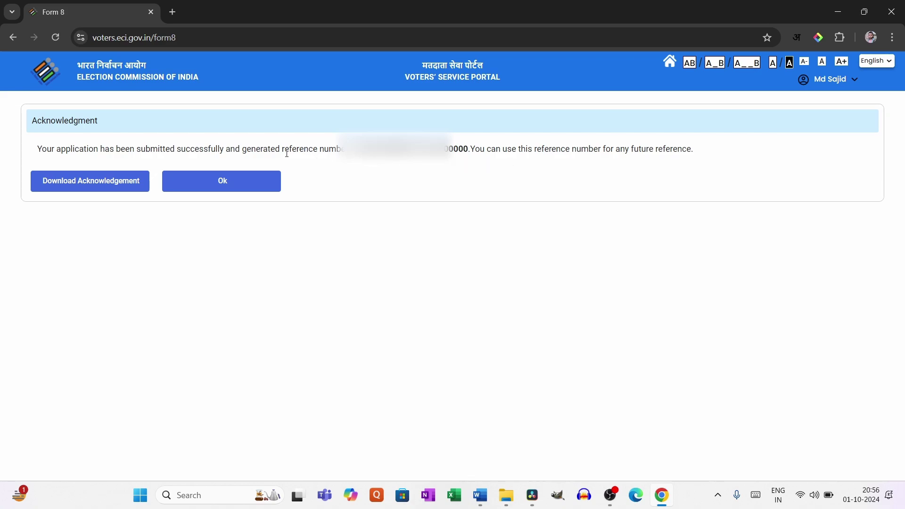
left_click_drag(282, 151, 469, 151)
left_click_drag(379, 150, 469, 154)
left_click(510, 147)
Step: Save the acknowledgement as a PDF in Pictures under its suggested name, then select the reference number
left_click(90, 184)
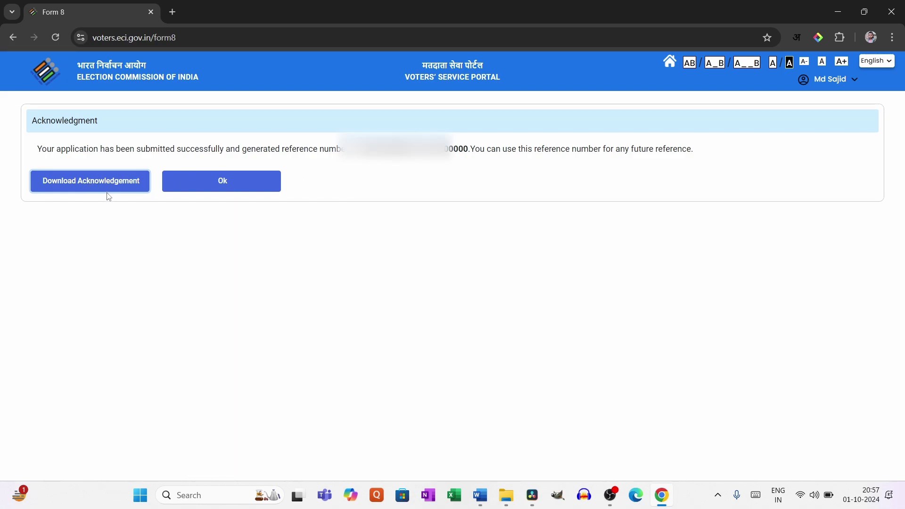
left_click(109, 182)
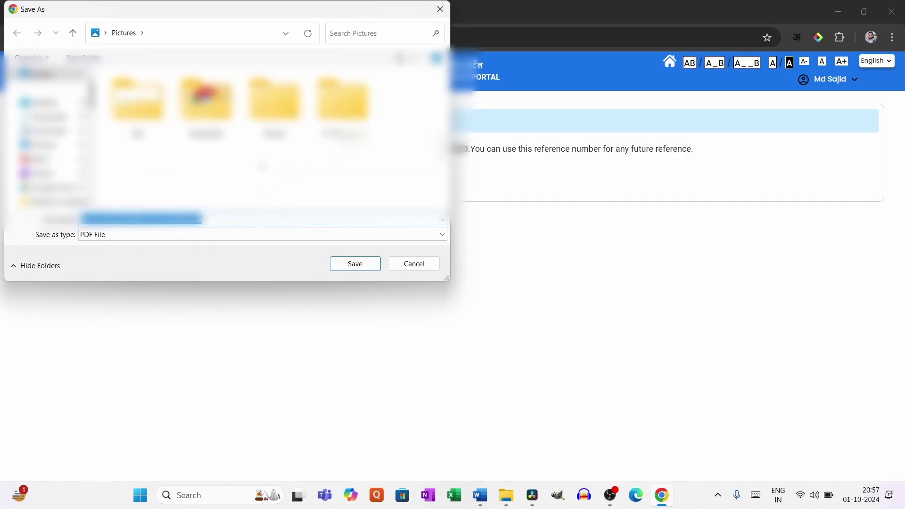
left_click(186, 228)
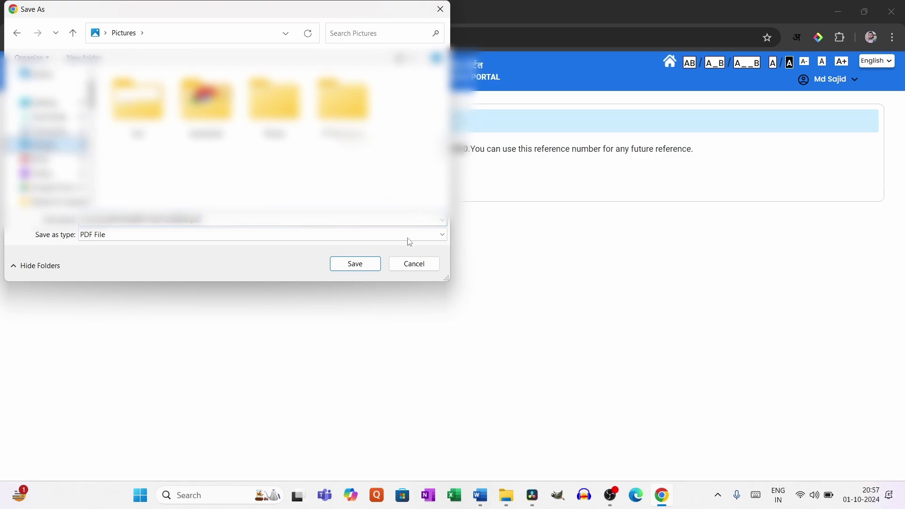
left_click(357, 264)
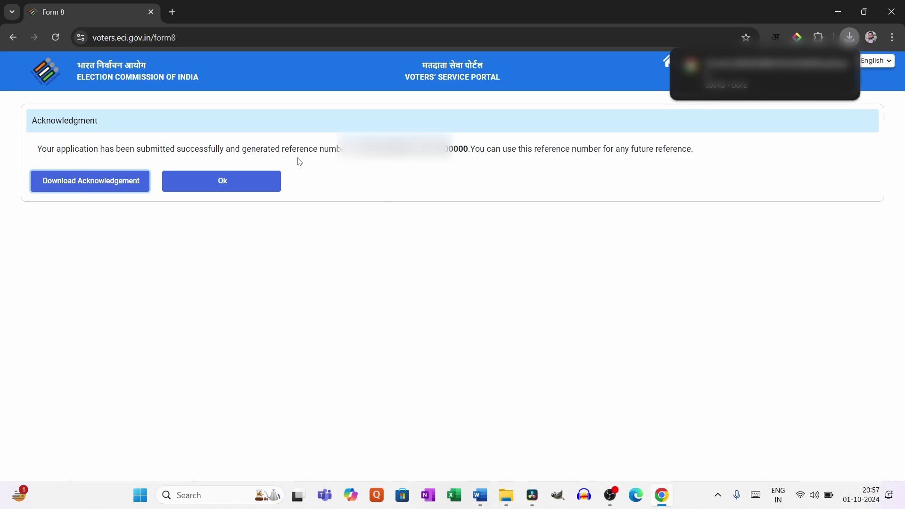
left_click_drag(358, 149, 464, 149)
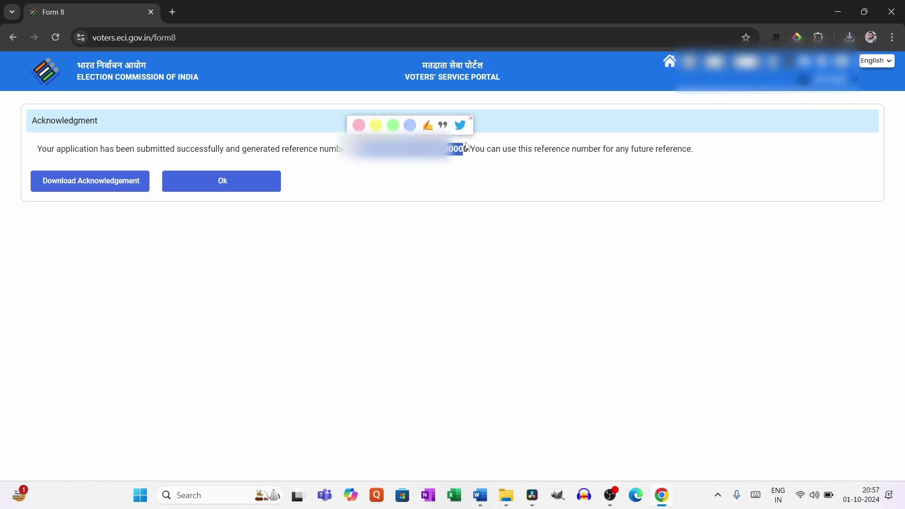
left_click(470, 144)
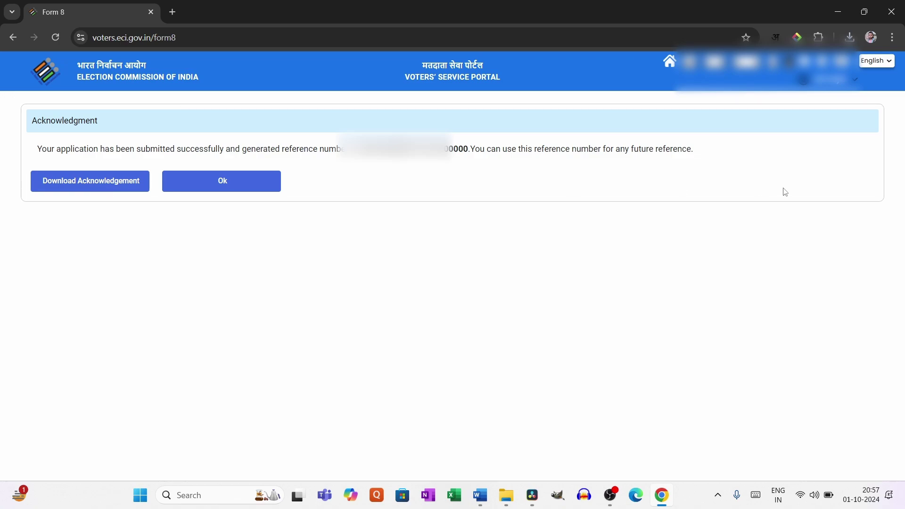
Step: Open the downloaded acknowledgement PDF from Chrome's downloads list and scroll through it
left_click(849, 38)
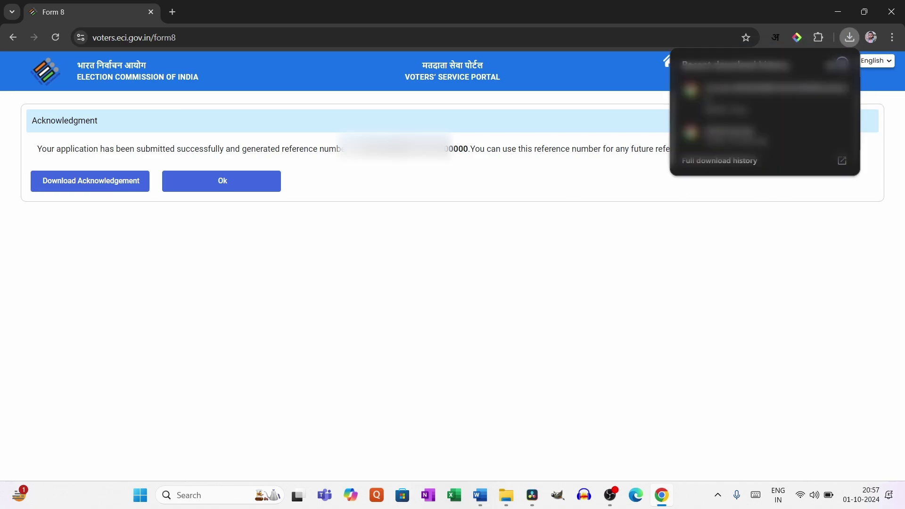
left_click(754, 89)
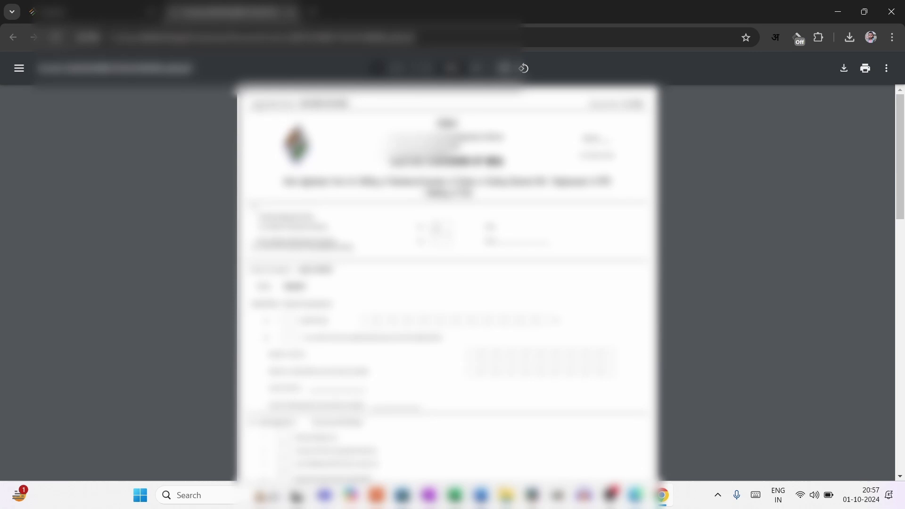
scroll(447, 283, "down", 10)
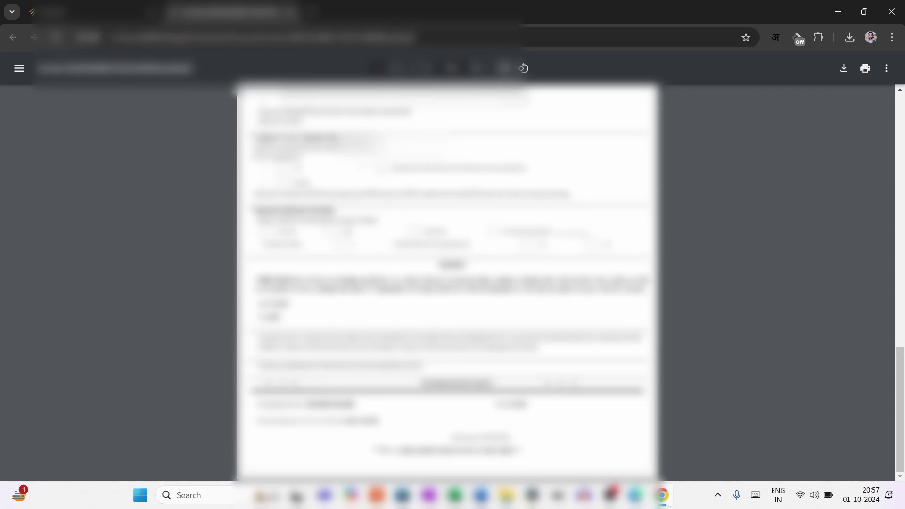
Step: Select the reference number on the acknowledgment page, then dismiss it to the Home Page
left_click(94, 11)
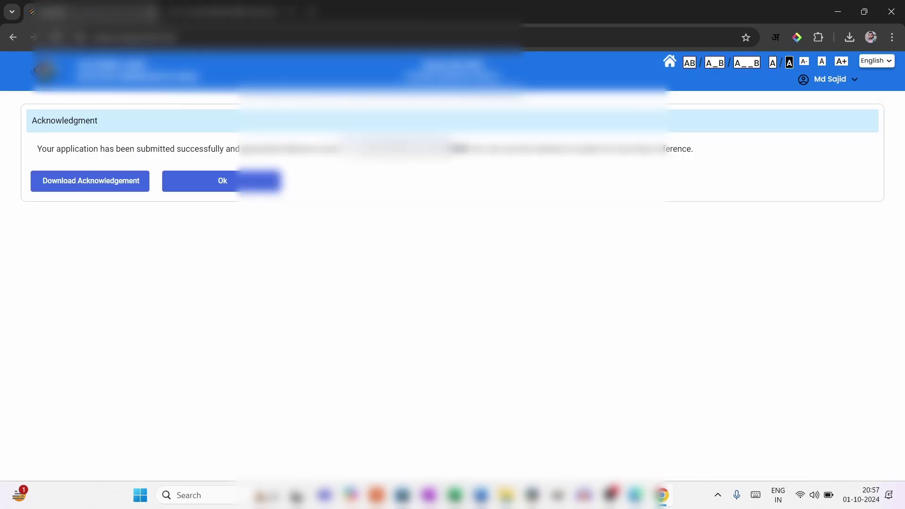
left_click_drag(358, 149, 483, 149)
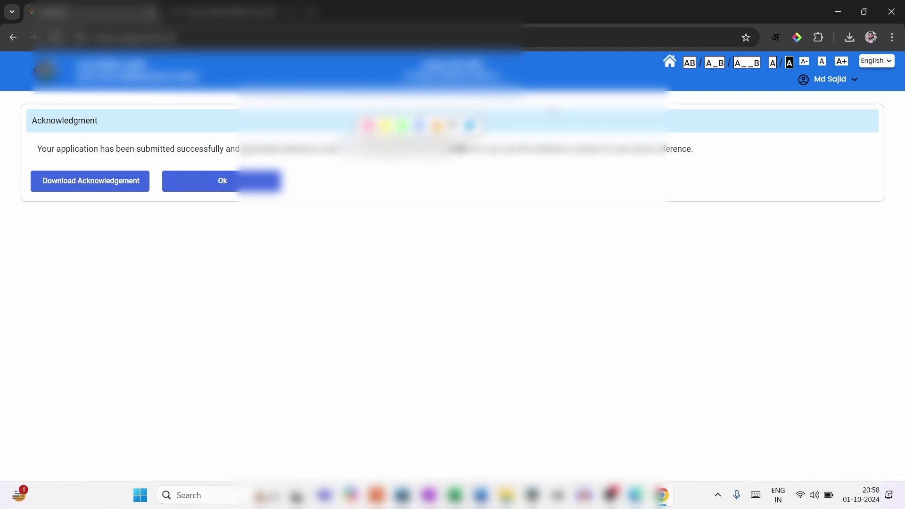
key("ctrl+Tab")
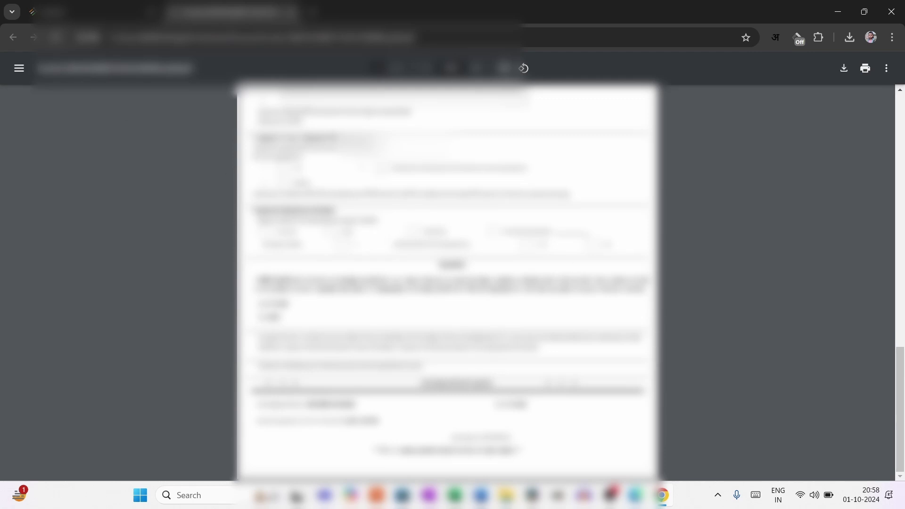
key("ctrl+shift+Tab")
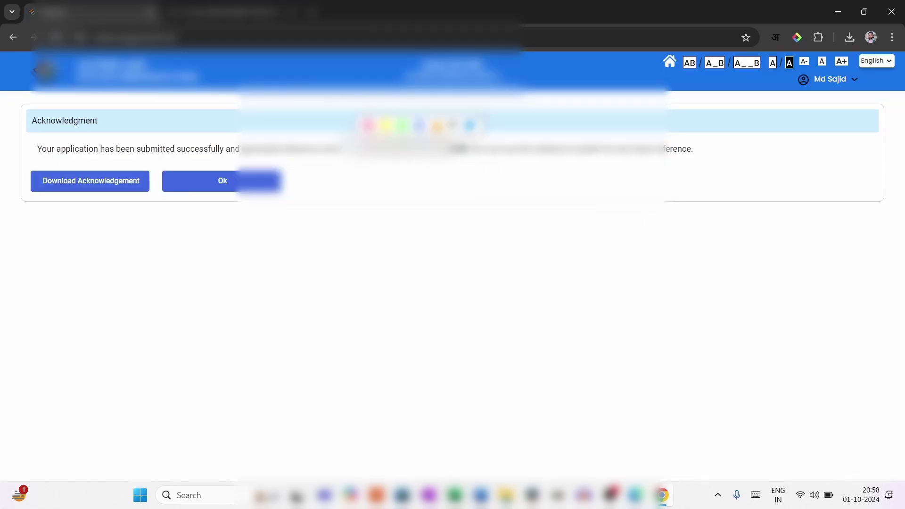
left_click_drag(361, 149, 468, 149)
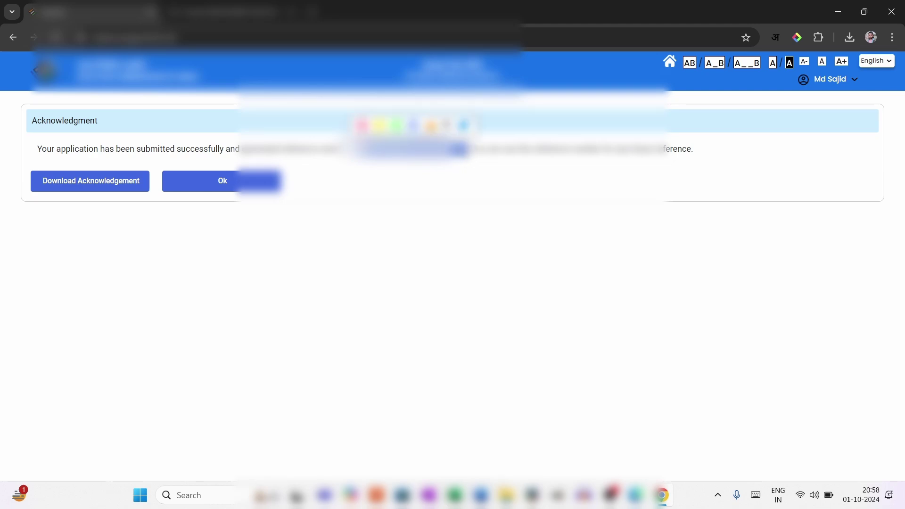
left_click(580, 193)
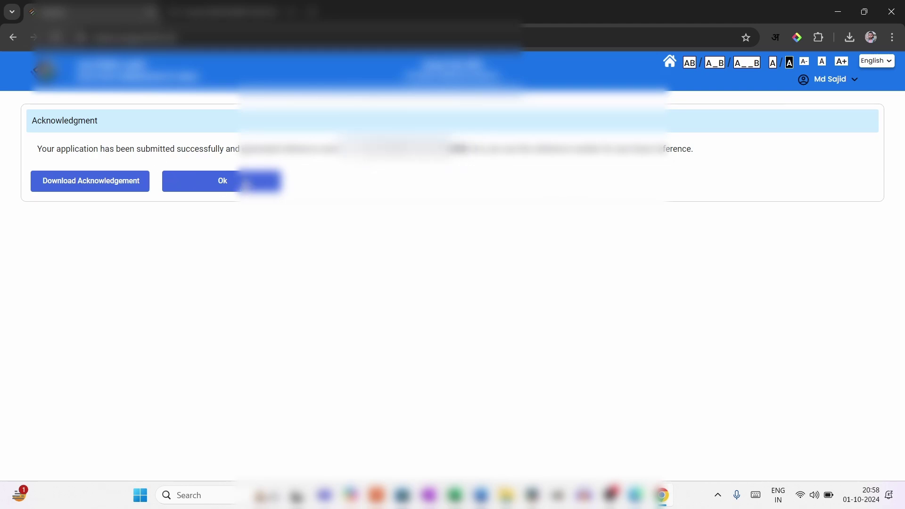
left_click(244, 182)
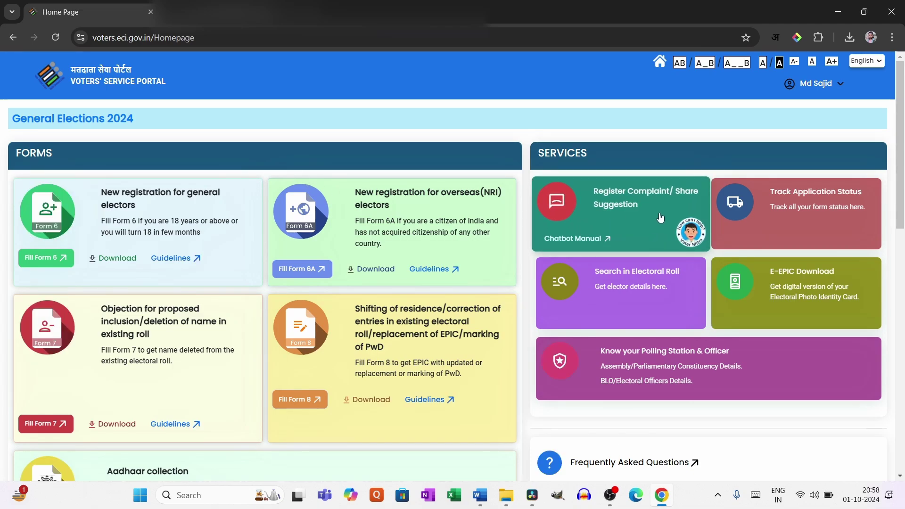
Step: Go to Track Application Status and focus its Reference Number field
left_click(810, 206)
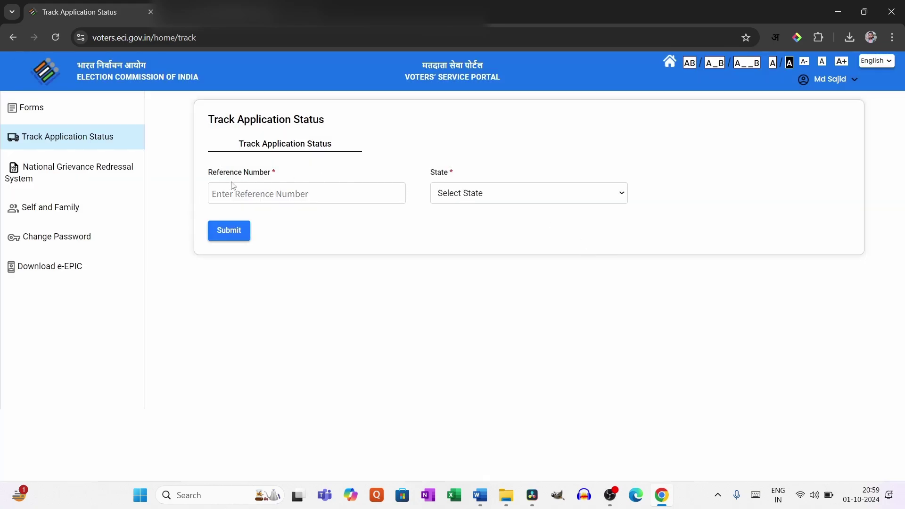
left_click(300, 197)
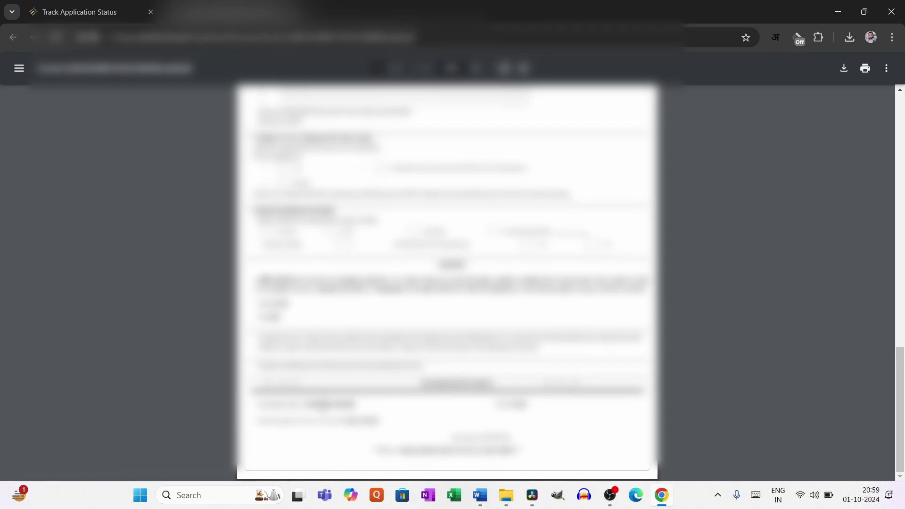
scroll(447, 283, "up", 15)
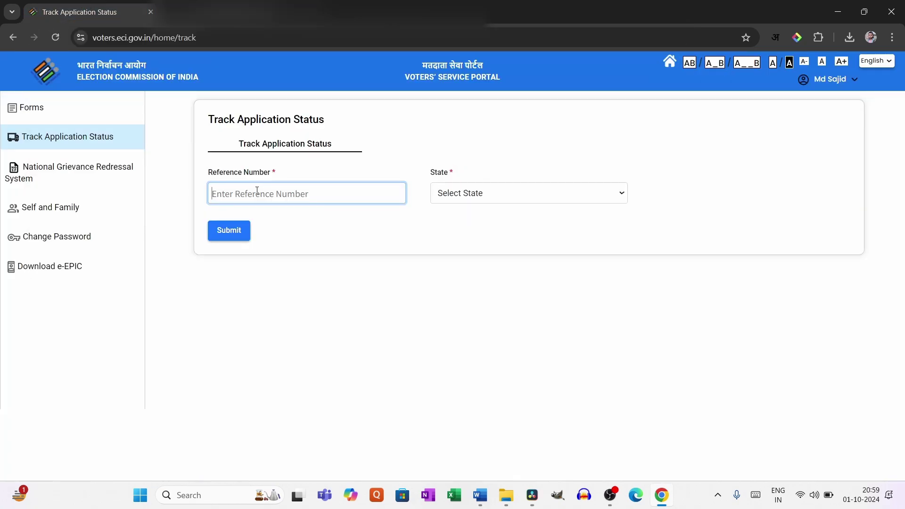
Step: Paste the reference number, choose Bihar as the state, and submit the status lookup
key("ctrl+v")
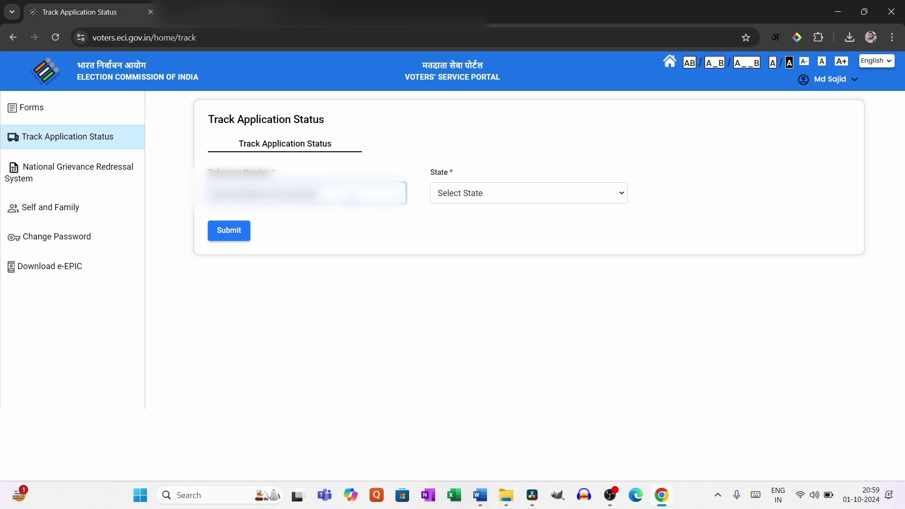
left_click(573, 194)
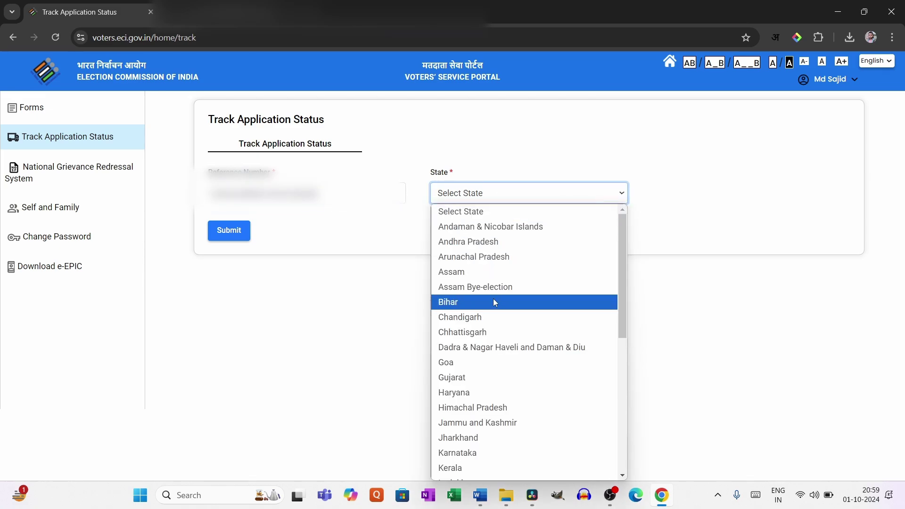
left_click(496, 302)
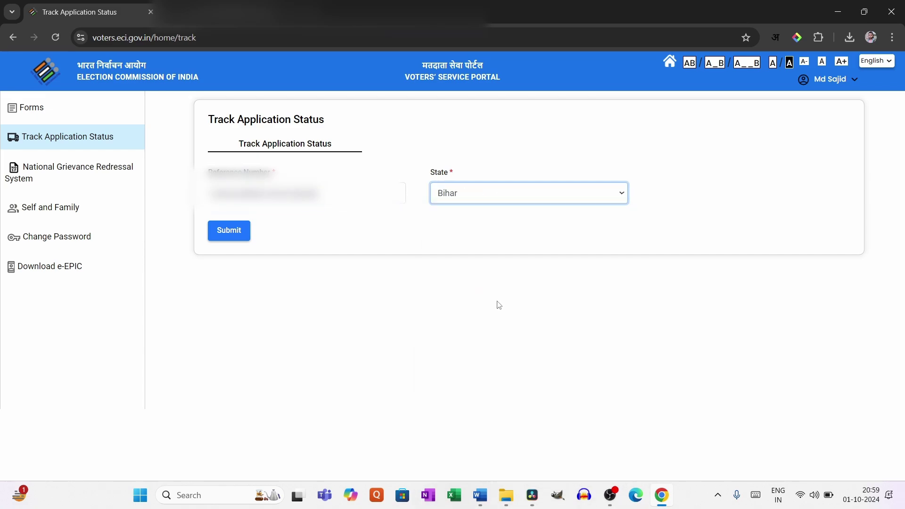
left_click(230, 235)
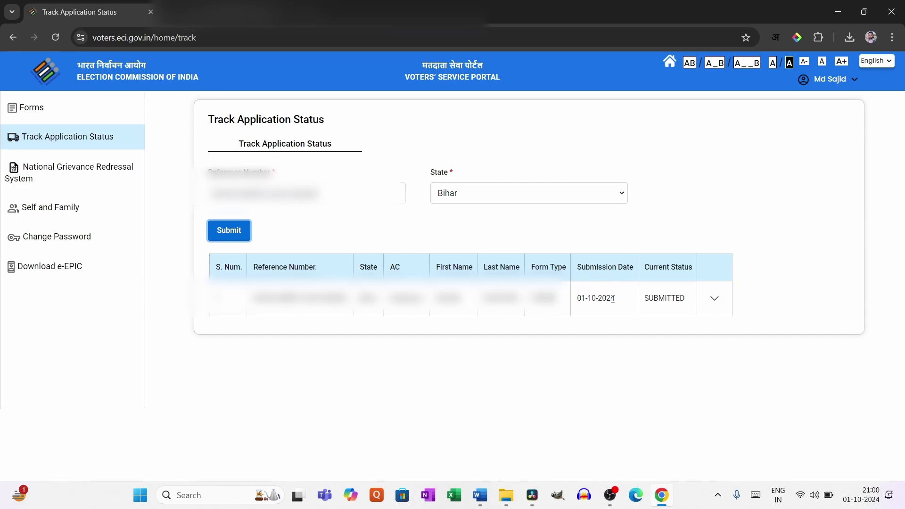
left_click(711, 300)
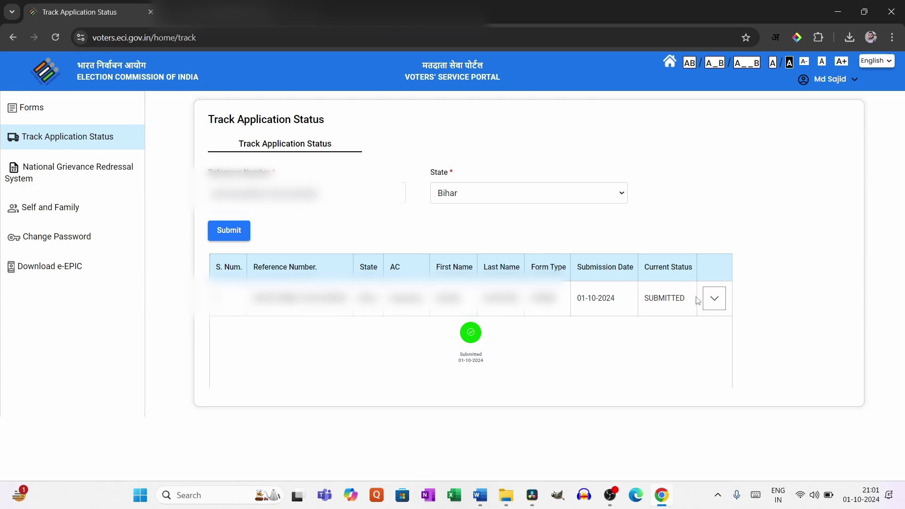
left_click(717, 301)
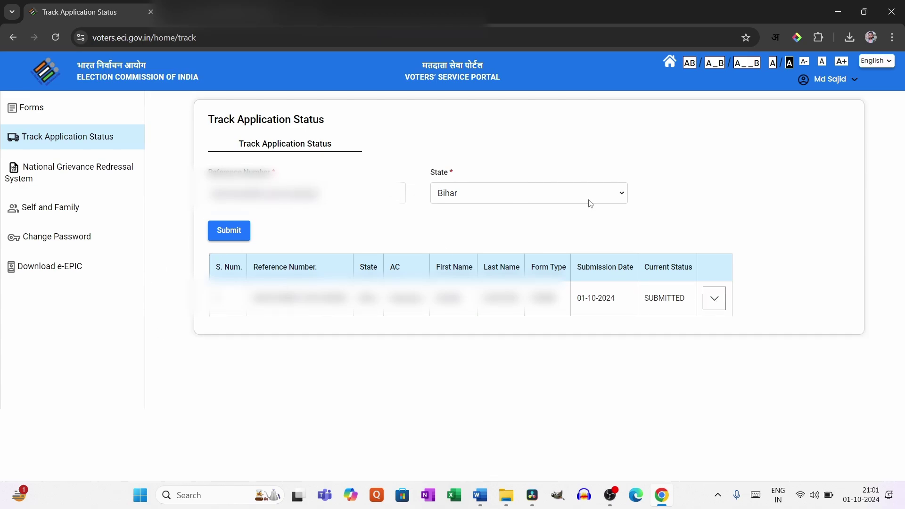